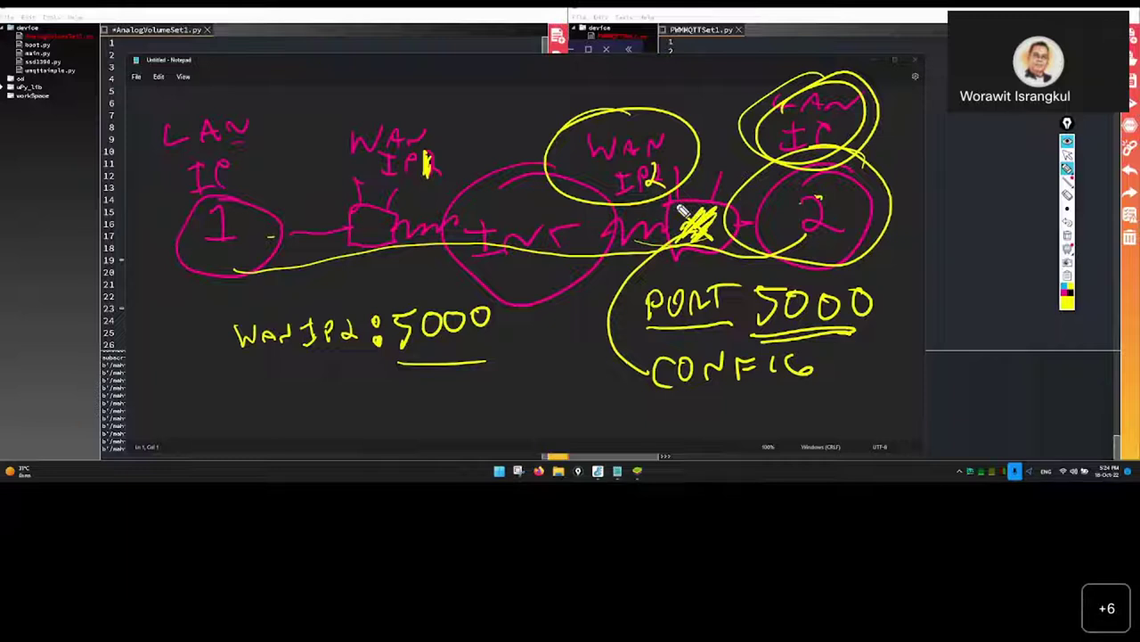
Stop drawing, switch to an empty Firefox page, and hide the on-screen network diagram annotations.
{"action": "left_click", "coordinate": [1068, 154]}
{"action": "left_click_drag", "start_coordinate": [383, 103], "coordinate": [542, 96]}
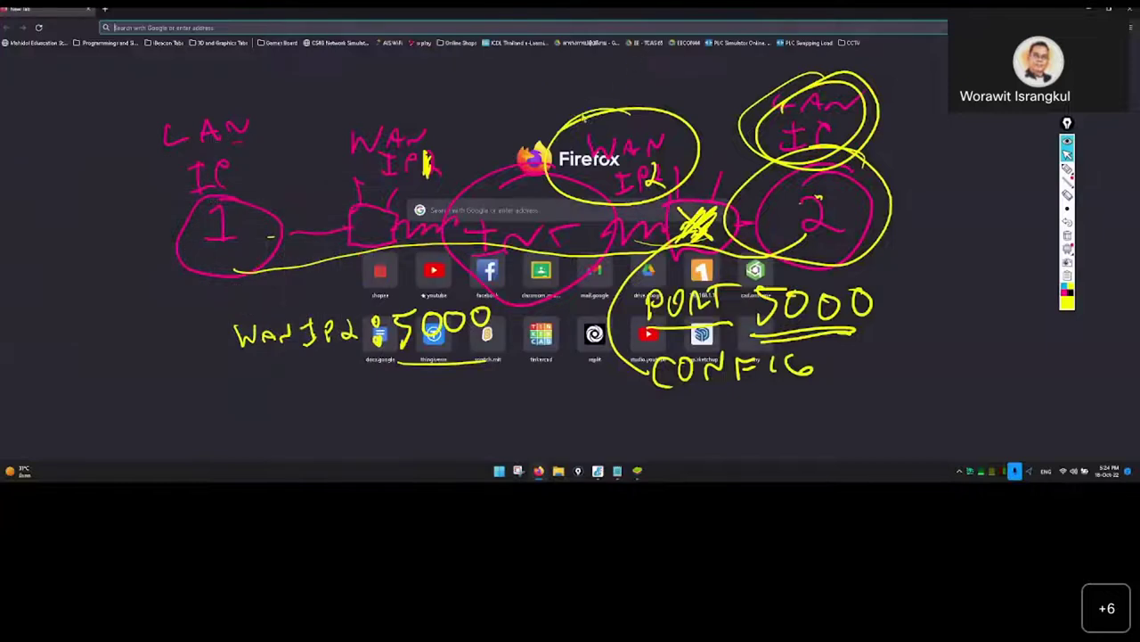
{"action": "left_click", "coordinate": [1068, 143]}
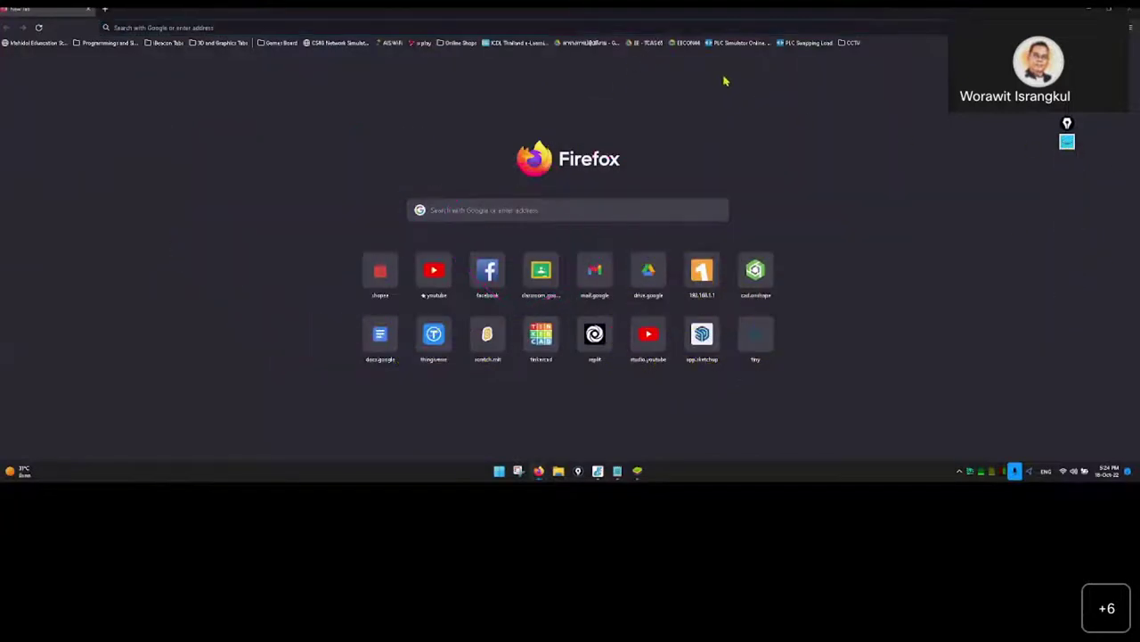
Open the router's page at 192.168.1.1 and sign in with the saved admin username and its password.
{"action": "left_click", "coordinate": [386, 28]}
{"action": "type", "text": "192.168.1.1/"}
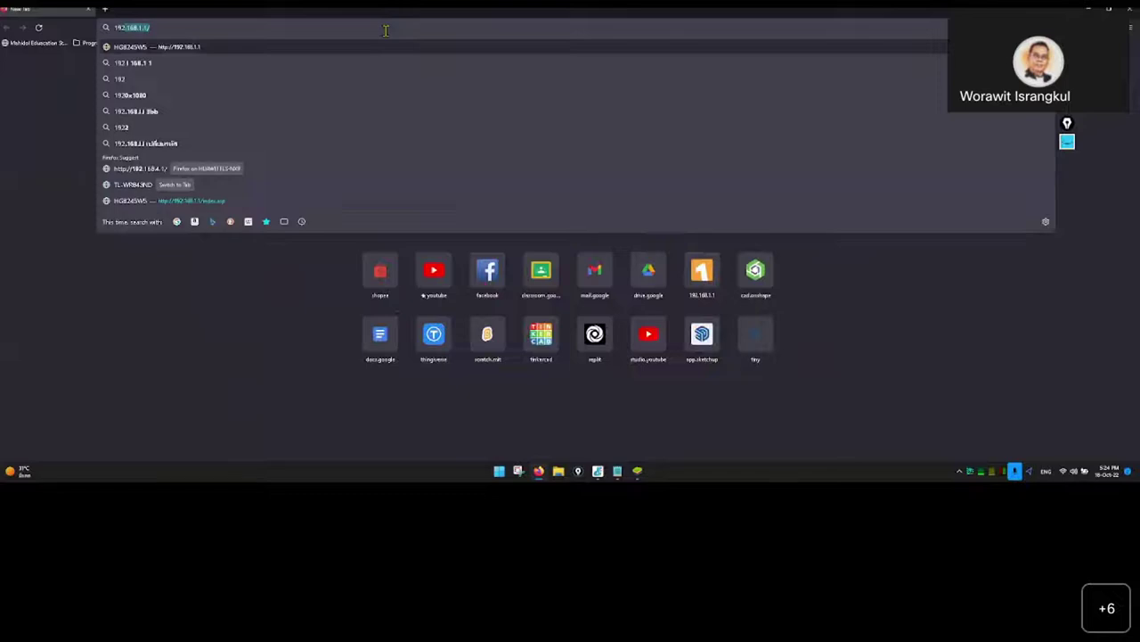
{"action": "key", "text": "Return"}
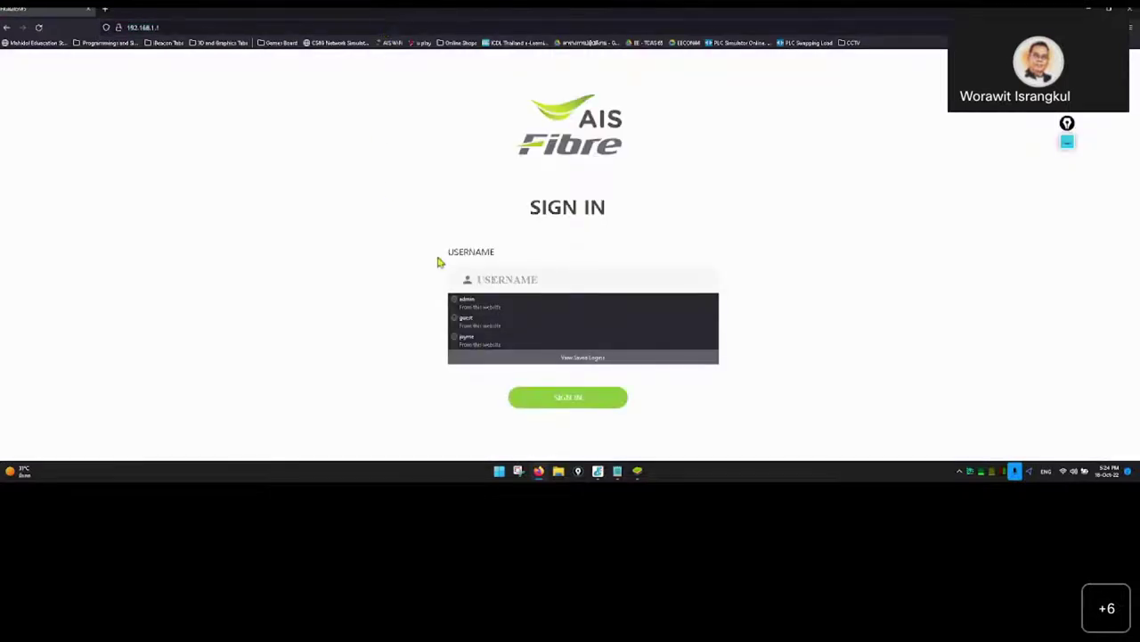
{"action": "left_click", "coordinate": [498, 306]}
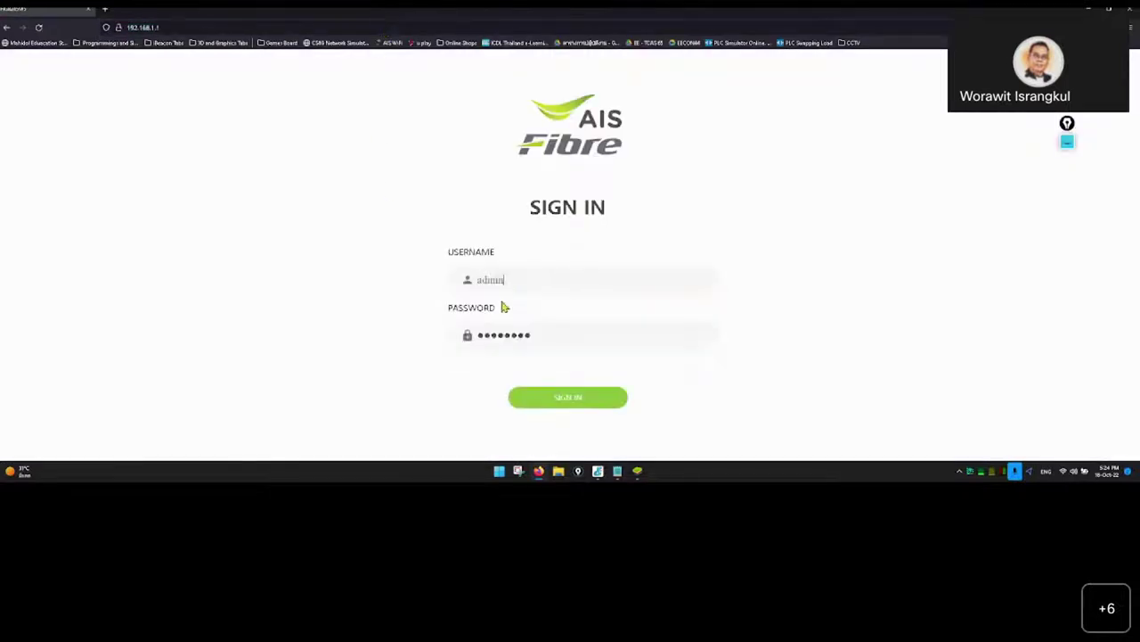
{"action": "left_click", "coordinate": [558, 404]}
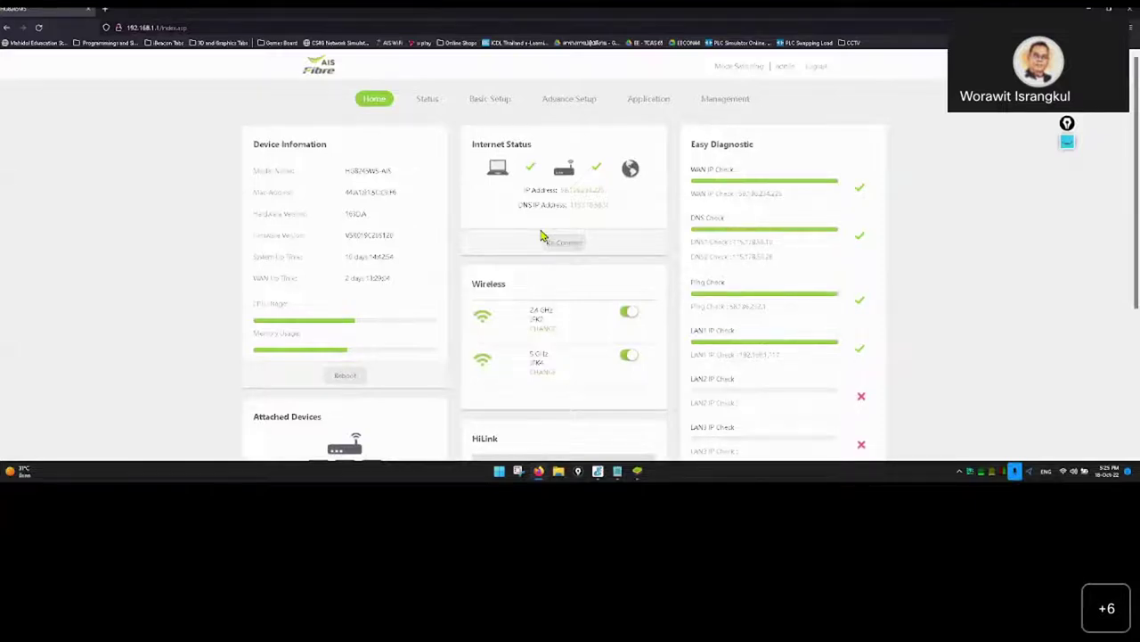
Open the router's IPv4 port mapping list and examine the MOSQUITTO mapping's internal host, protocol and port numbers.
{"action": "left_click", "coordinate": [569, 100]}
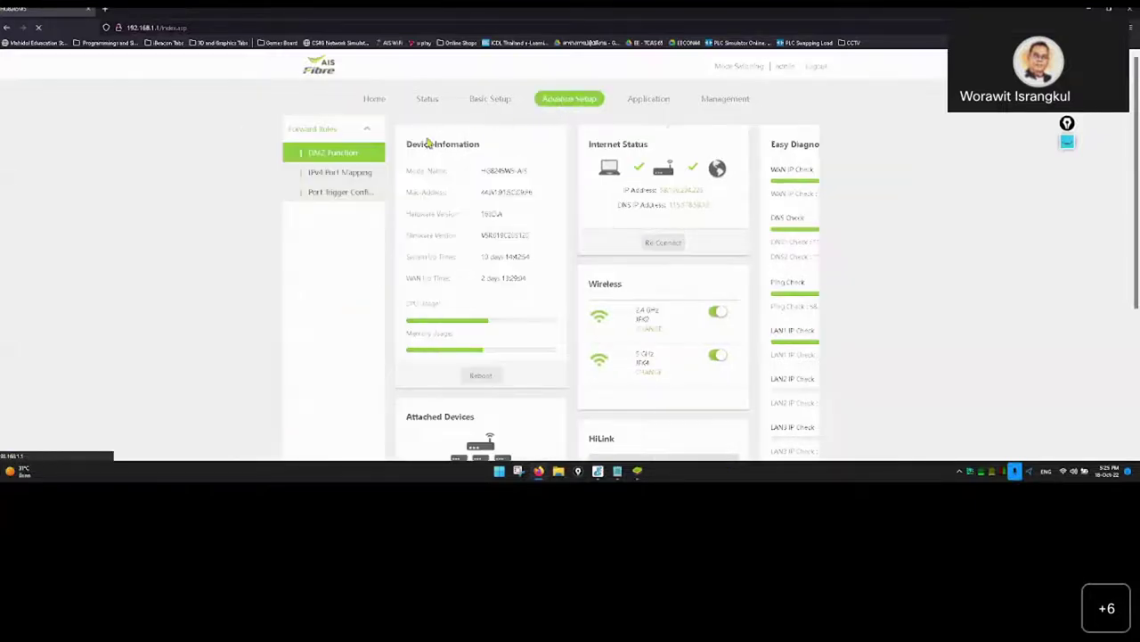
{"action": "left_click", "coordinate": [348, 173]}
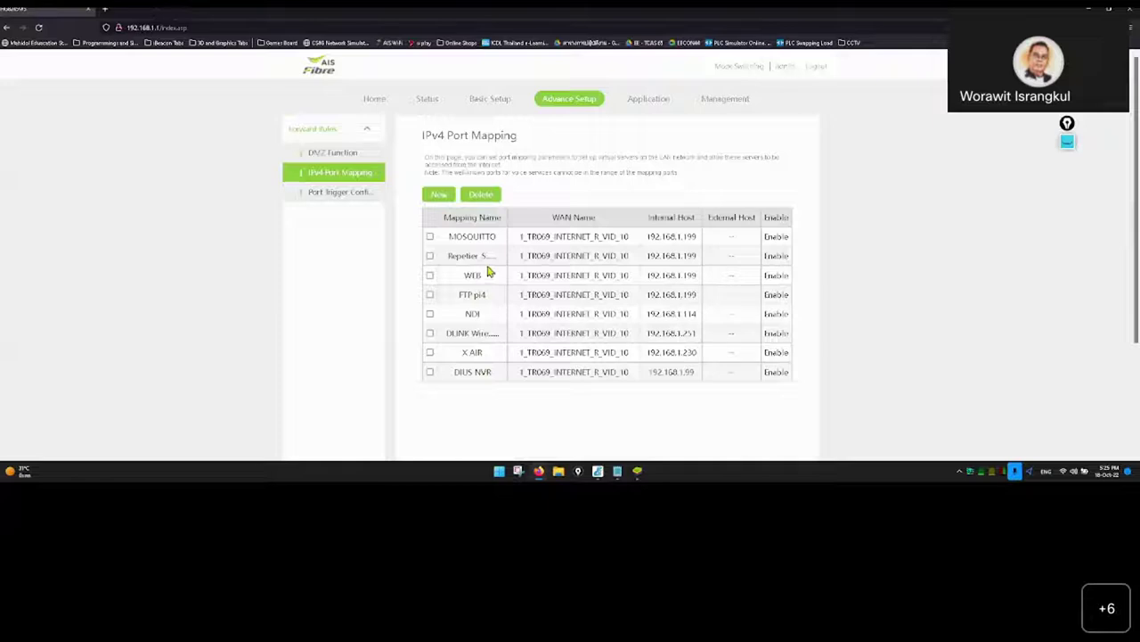
{"action": "left_click", "coordinate": [580, 237]}
{"action": "scroll", "coordinate": [669, 245], "scroll_direction": "down", "scroll_amount": 2}
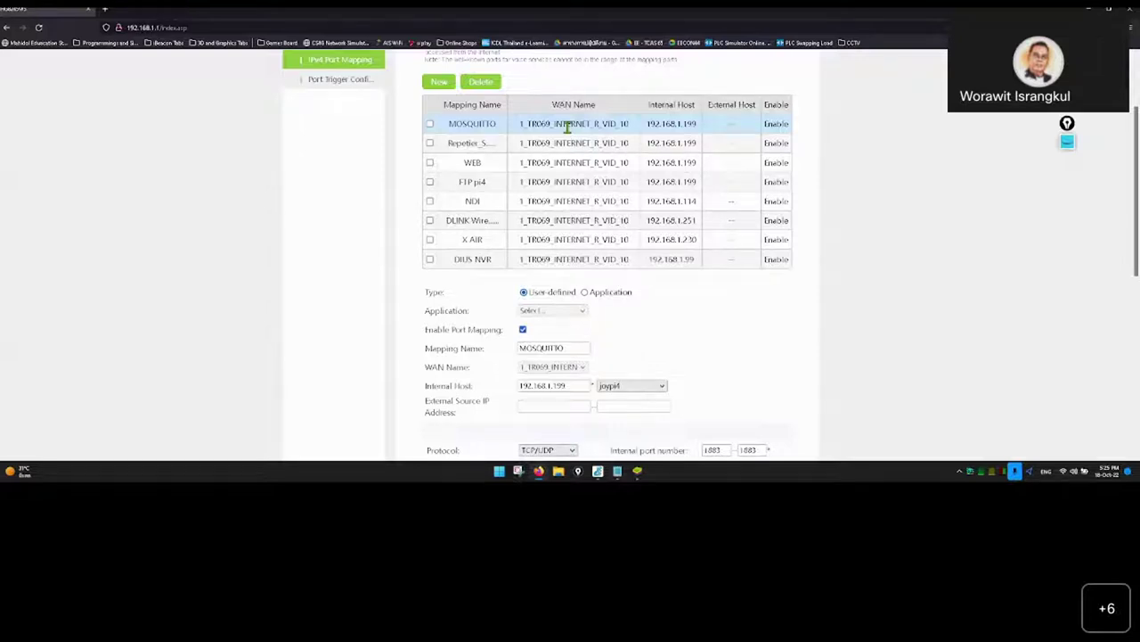
{"action": "scroll", "coordinate": [662, 291], "scroll_direction": "down", "scroll_amount": 3}
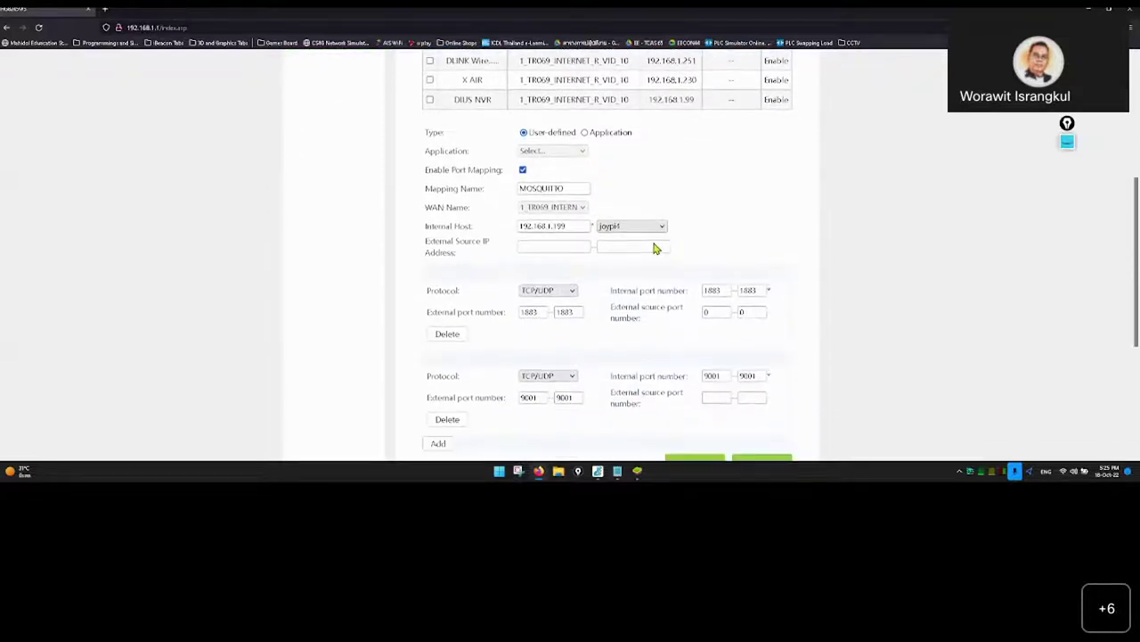
{"action": "scroll", "coordinate": [655, 248], "scroll_direction": "down", "scroll_amount": 2}
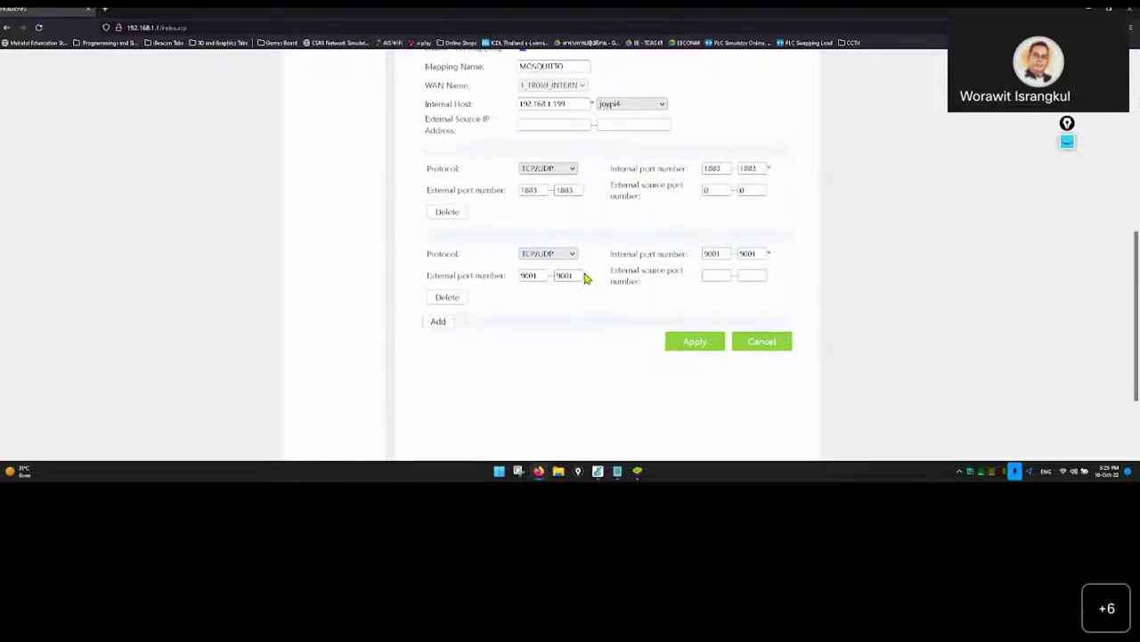
{"action": "scroll", "coordinate": [642, 256], "scroll_direction": "up", "scroll_amount": 1}
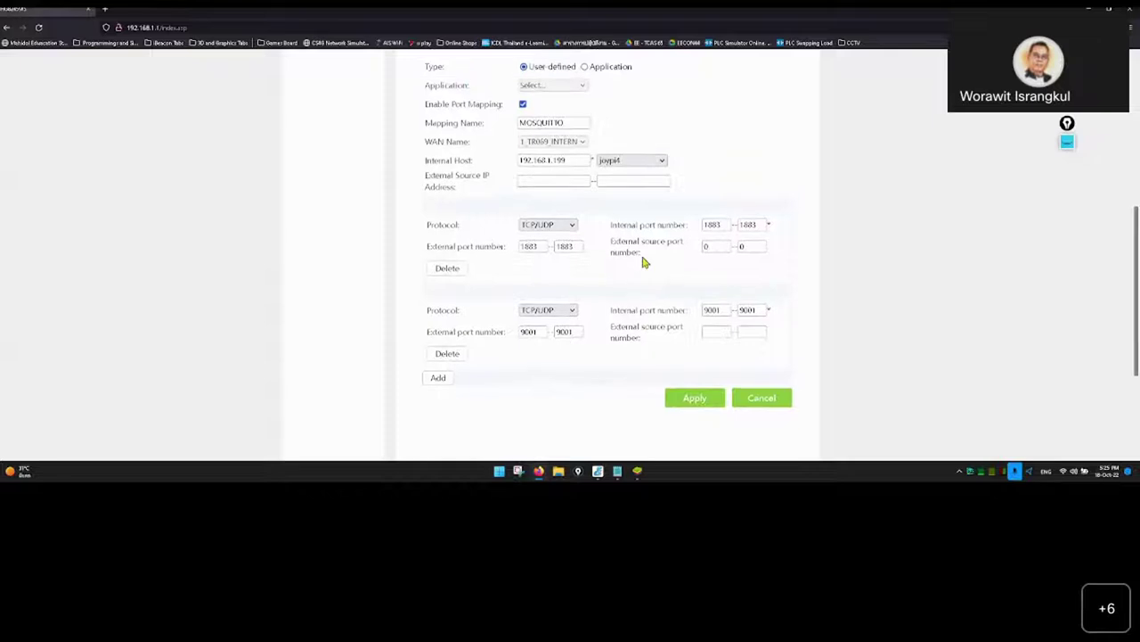
{"action": "scroll", "coordinate": [623, 263], "scroll_direction": "up", "scroll_amount": 1}
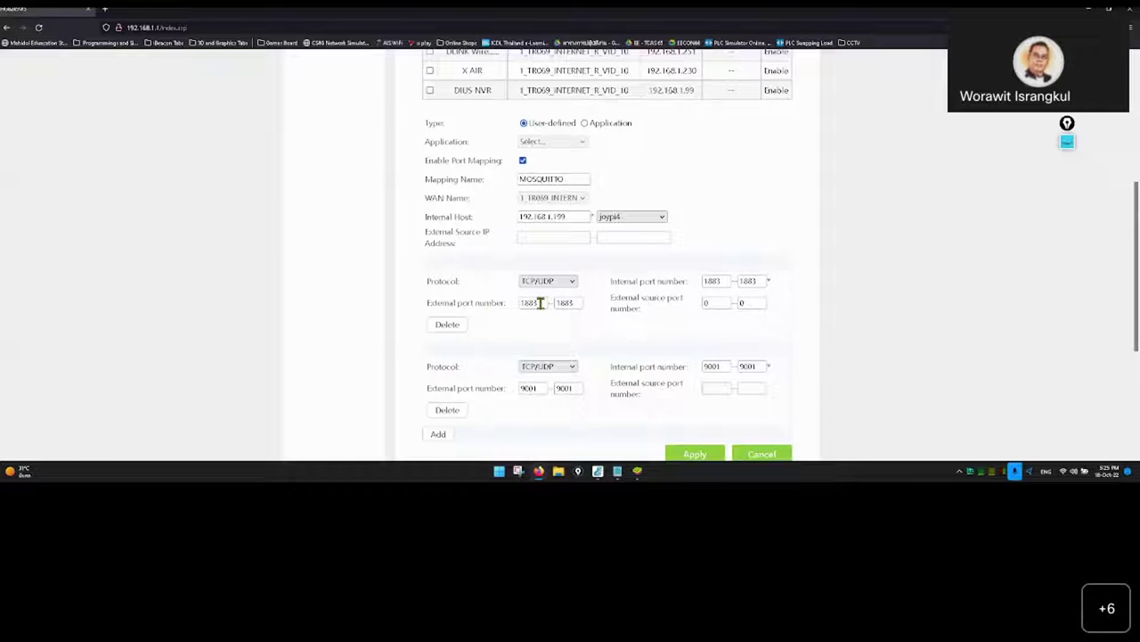
{"action": "left_click_drag", "start_coordinate": [540, 303], "coordinate": [507, 300]}
{"action": "scroll", "coordinate": [651, 293], "scroll_direction": "up", "scroll_amount": 4}
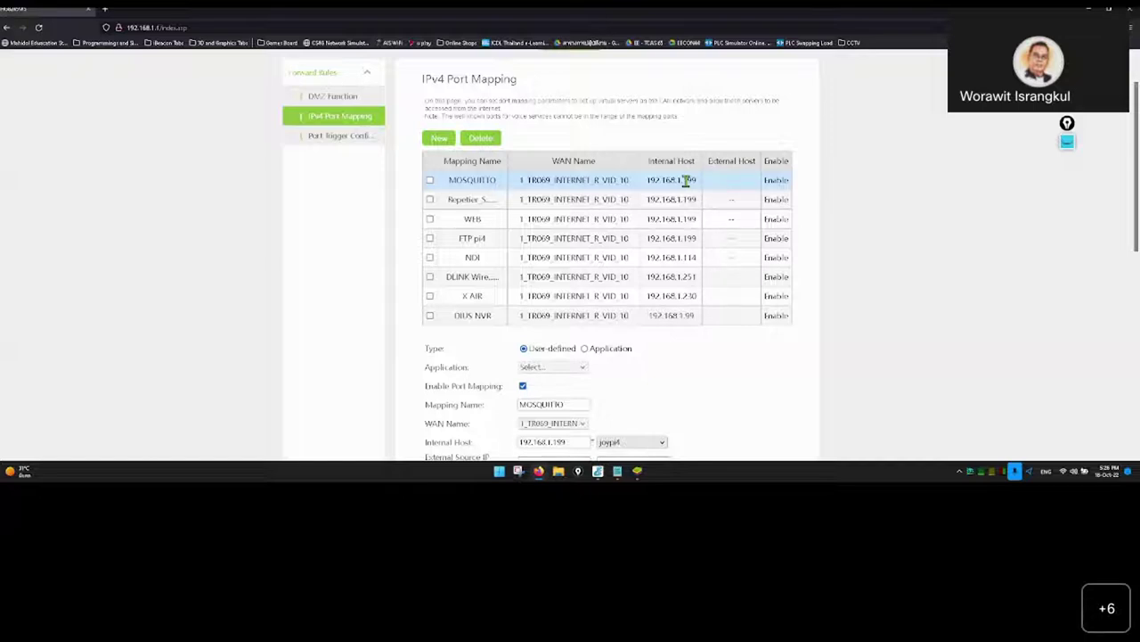
Examine the Repetier server mapping's internal host and its internal and external port numbers.
{"action": "left_click", "coordinate": [533, 201]}
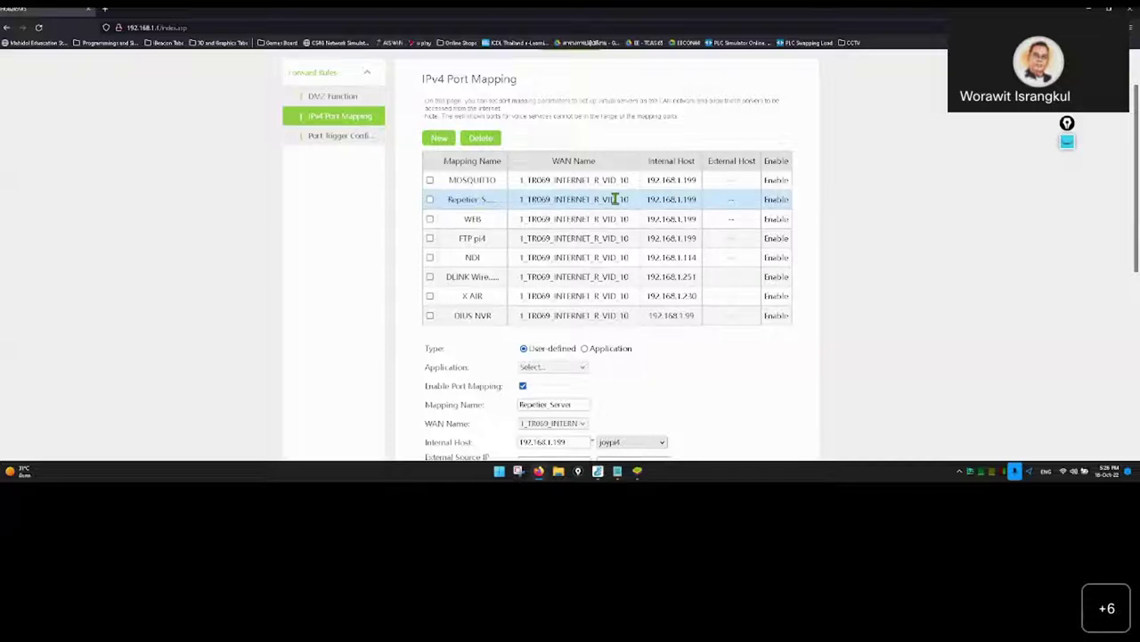
{"action": "scroll", "coordinate": [615, 199], "scroll_direction": "down", "scroll_amount": 4}
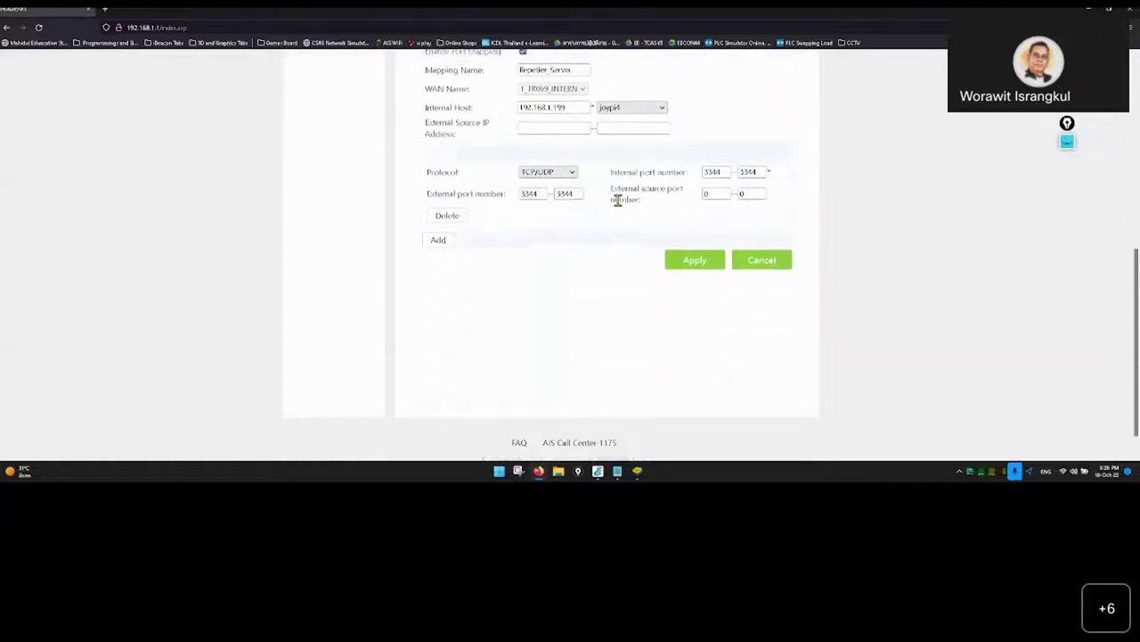
{"action": "scroll", "coordinate": [588, 231], "scroll_direction": "up", "scroll_amount": 1}
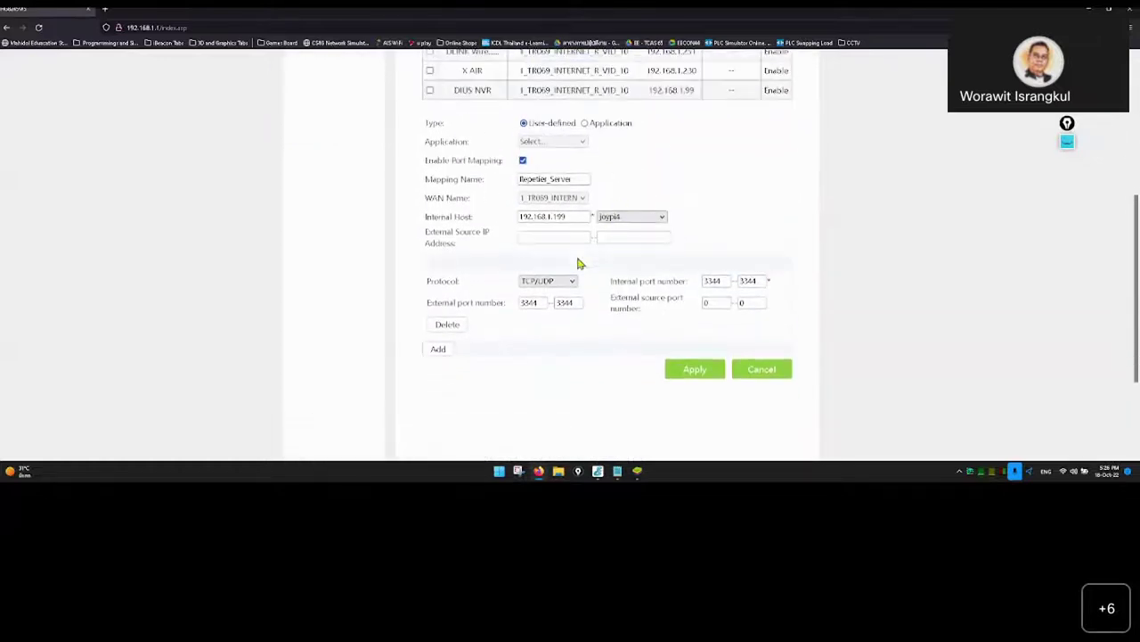
{"action": "left_click", "coordinate": [724, 282]}
{"action": "scroll", "coordinate": [725, 282], "scroll_direction": "up", "scroll_amount": 3}
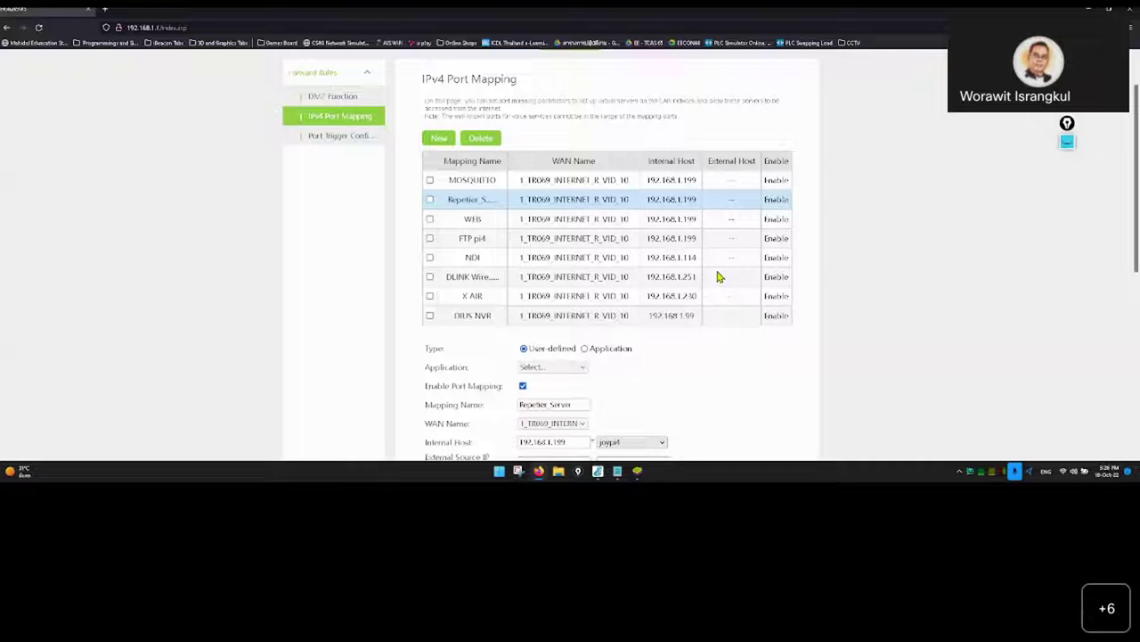
Examine the WEB mapping's internal host and its internal and external port numbers.
{"action": "left_click", "coordinate": [559, 218]}
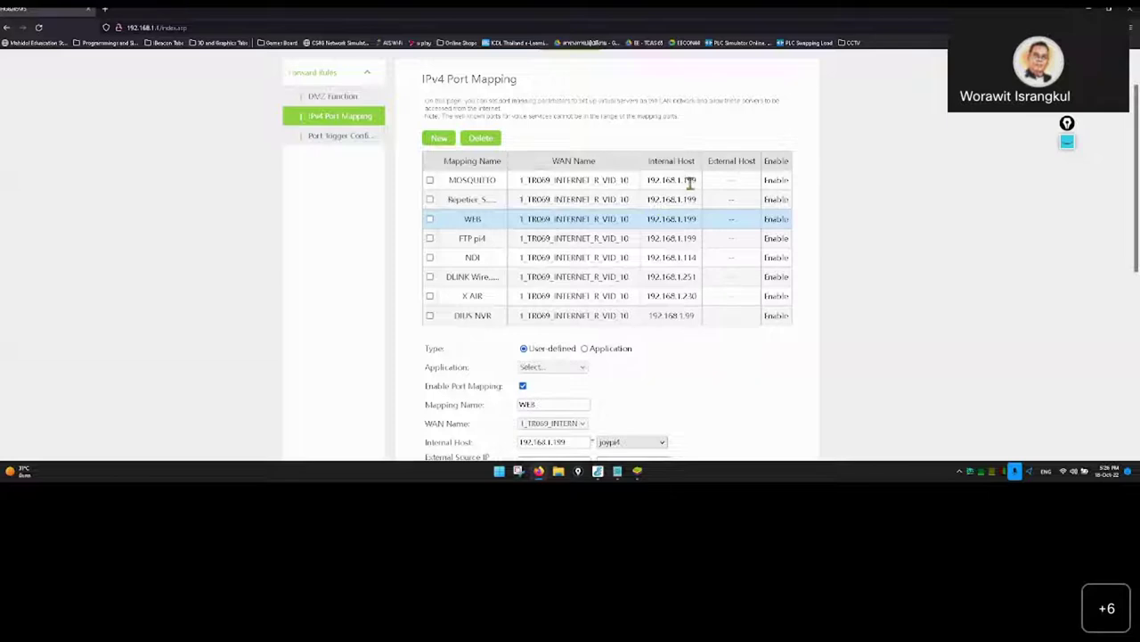
{"action": "left_click_drag", "start_coordinate": [682, 181], "coordinate": [704, 188]}
{"action": "scroll", "coordinate": [629, 225], "scroll_direction": "down", "scroll_amount": 3}
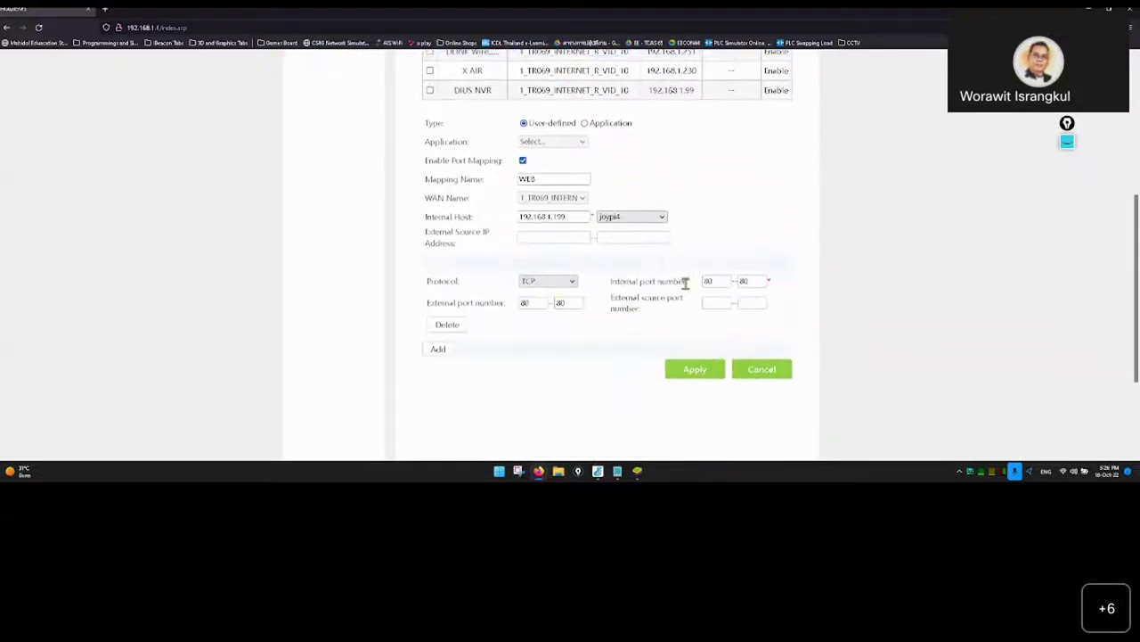
{"action": "left_click", "coordinate": [716, 280]}
{"action": "left_click", "coordinate": [751, 282]}
{"action": "left_click", "coordinate": [570, 303]}
Open broker.ddnsking.com in a new browser tab to test the web port forwarding.
{"action": "left_click", "coordinate": [106, 9]}
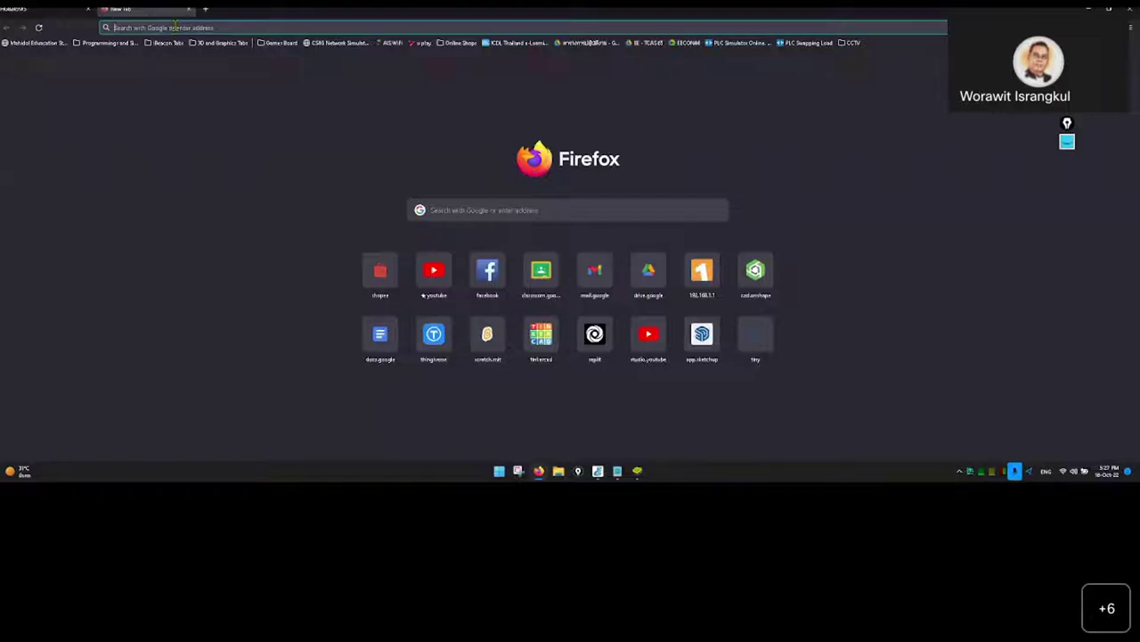
{"action": "left_click", "coordinate": [176, 27]}
{"action": "type", "text": "brokd"}
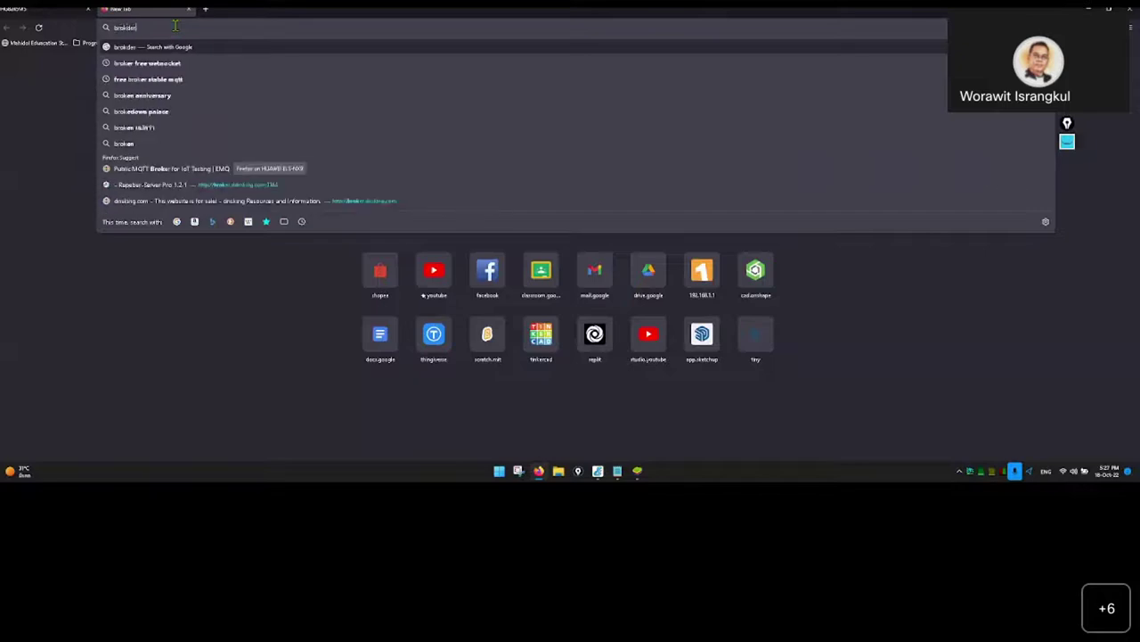
{"action": "key", "text": "BackSpace"}
{"action": "type", "text": "er.ddns."}
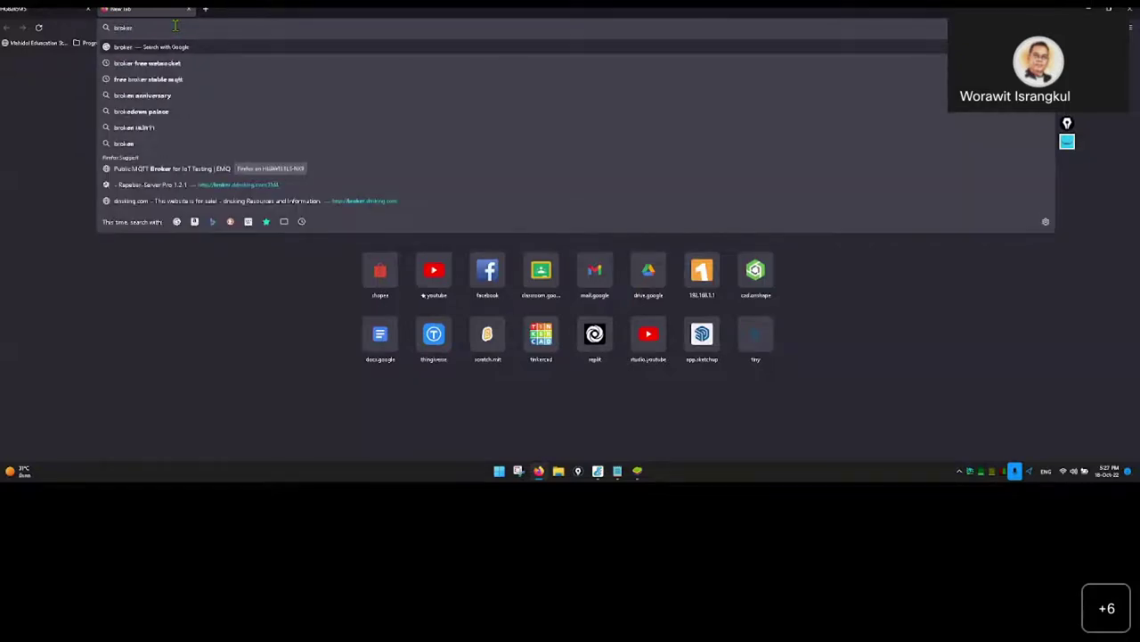
{"action": "type", "text": "king.com/"}
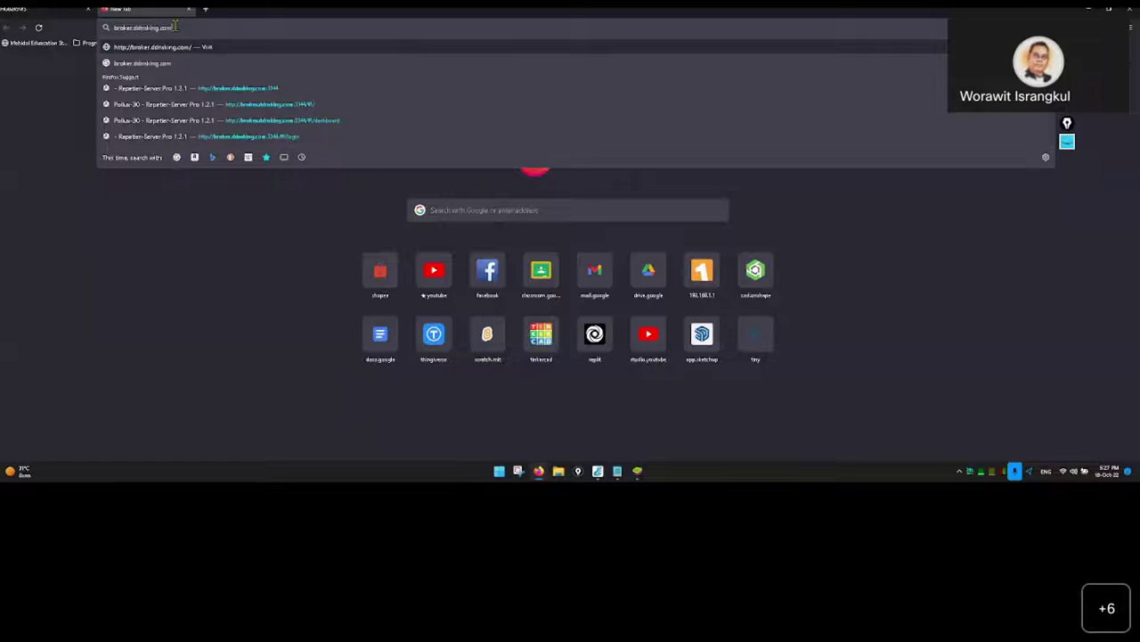
{"action": "key", "text": "Return"}
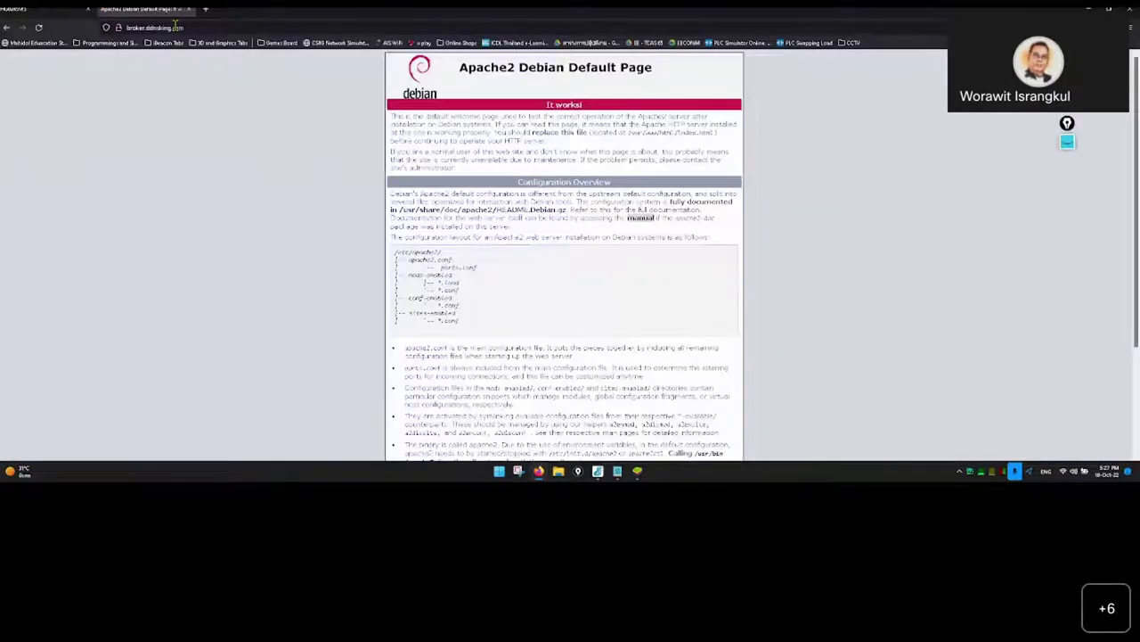
Copy the broker page's address into the untitled Notepad document and return to Firefox.
{"action": "left_click", "coordinate": [189, 27]}
{"action": "key", "text": "ctrl+c"}
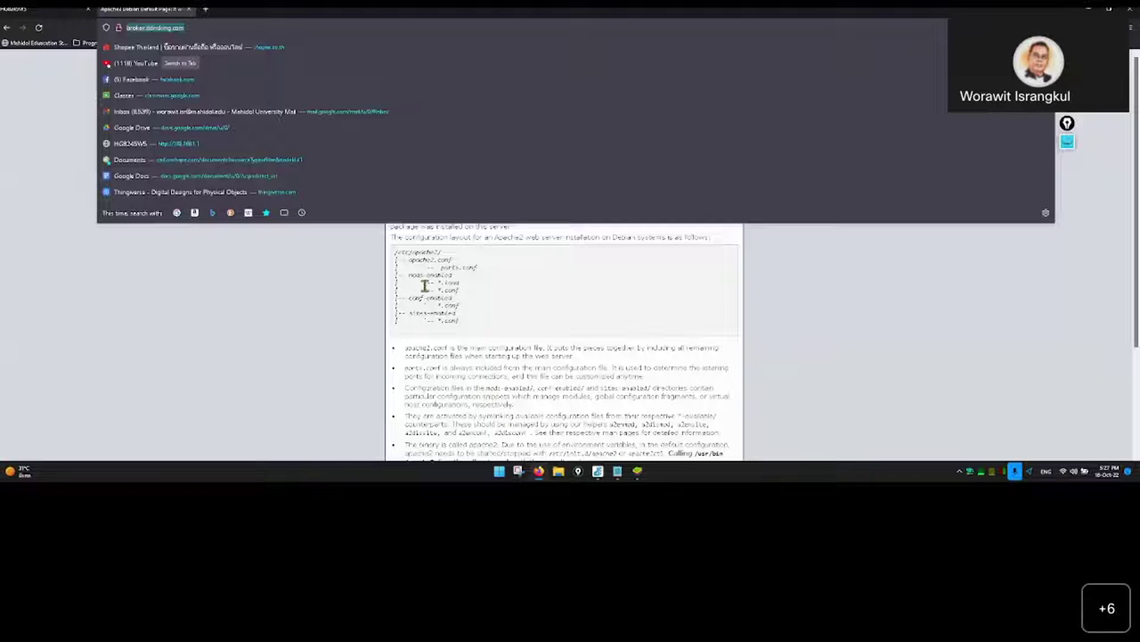
{"action": "left_click", "coordinate": [617, 471]}
{"action": "key", "text": "ctrl+v"}
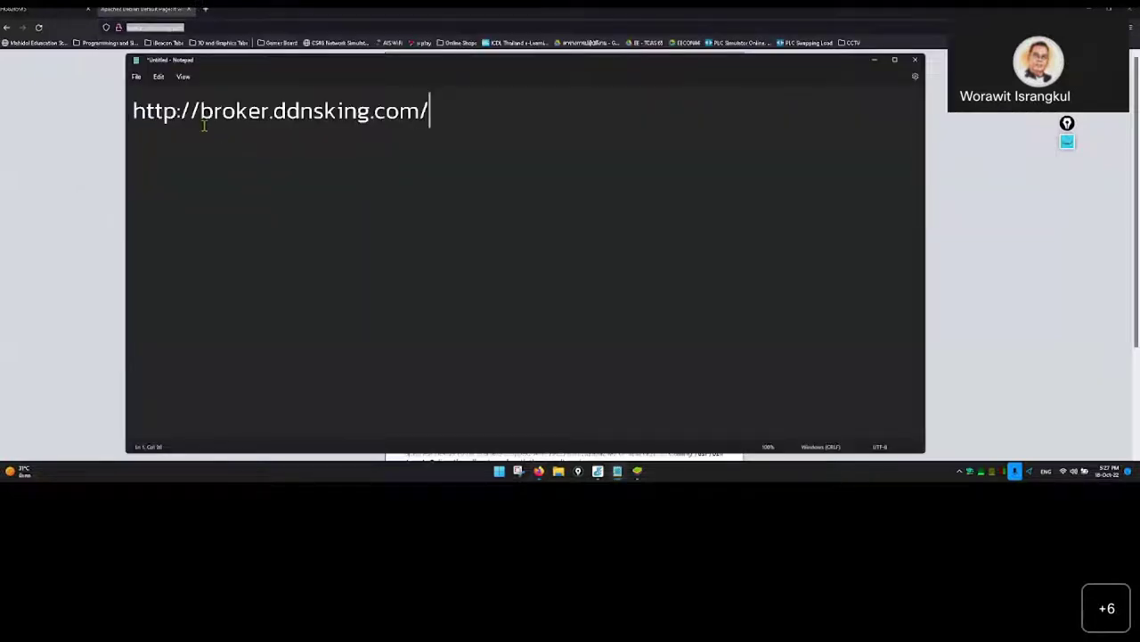
{"action": "left_click", "coordinate": [66, 148]}
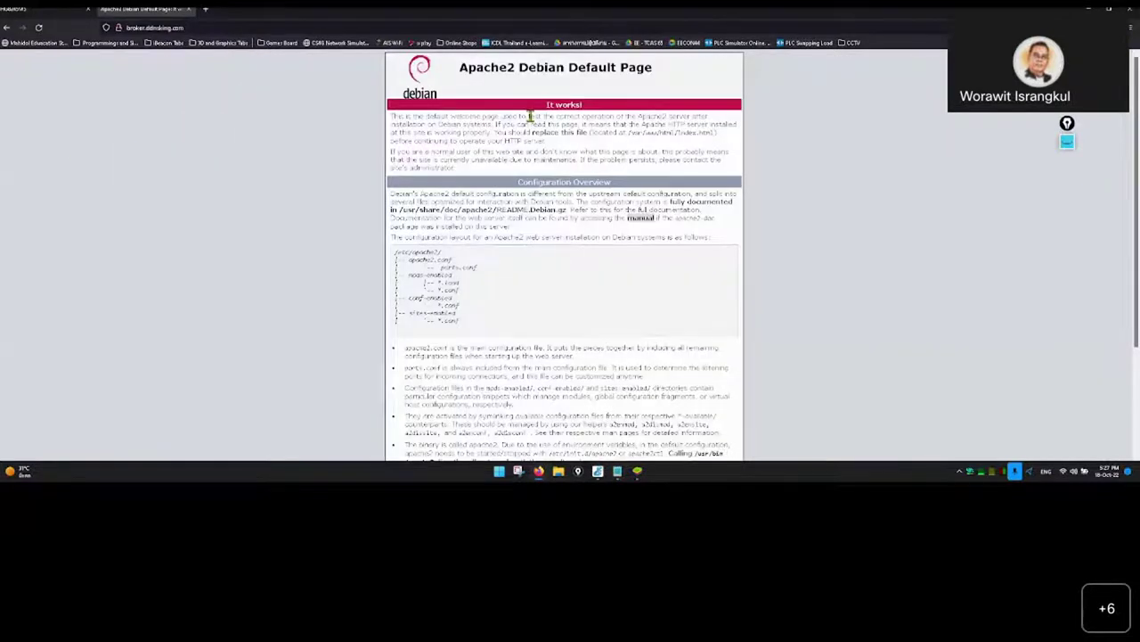
{"action": "left_click", "coordinate": [618, 472]}
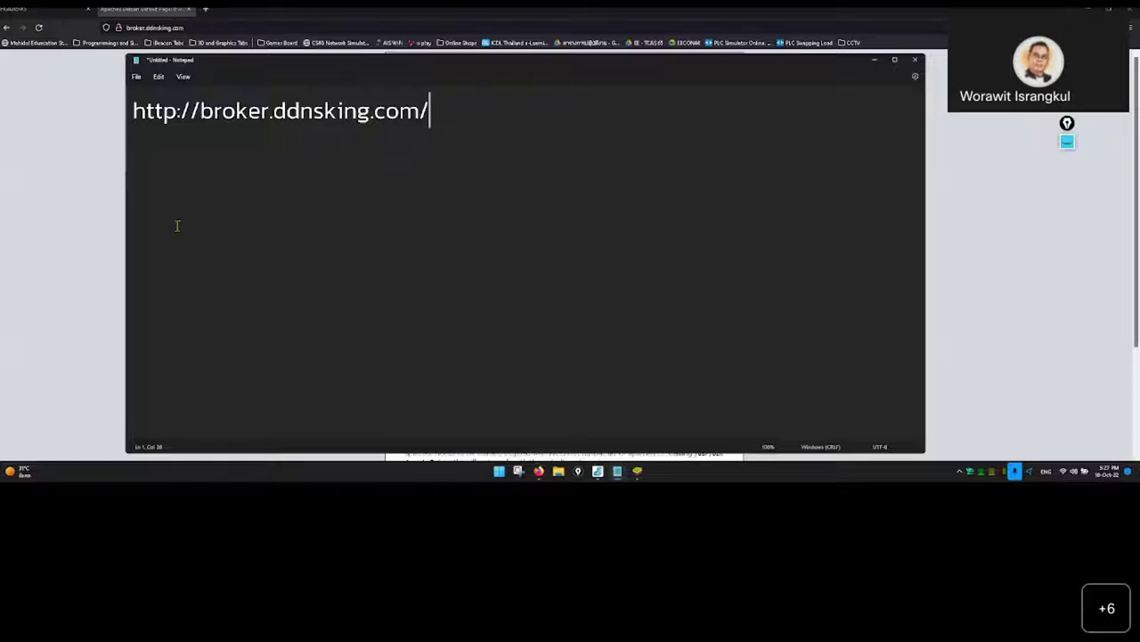
{"action": "left_click", "coordinate": [78, 227]}
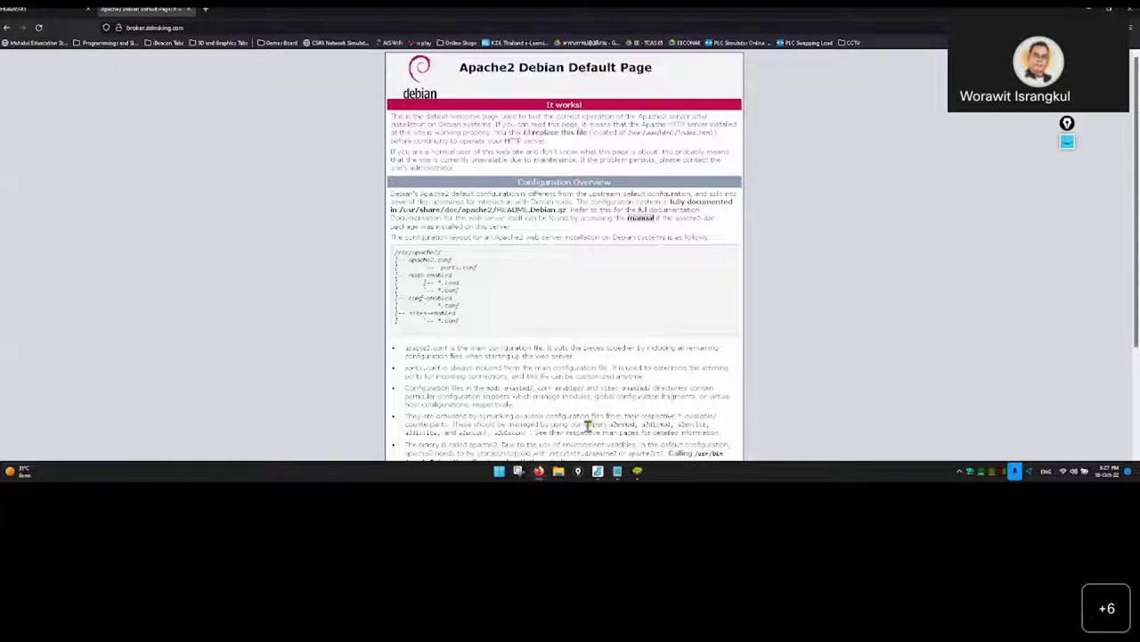
{"action": "left_click", "coordinate": [540, 472]}
{"action": "left_click", "coordinate": [537, 472]}
Compare the WEB mapping's external and internal ports on the router page again, and return to the broker web page.
{"action": "left_click", "coordinate": [61, 10]}
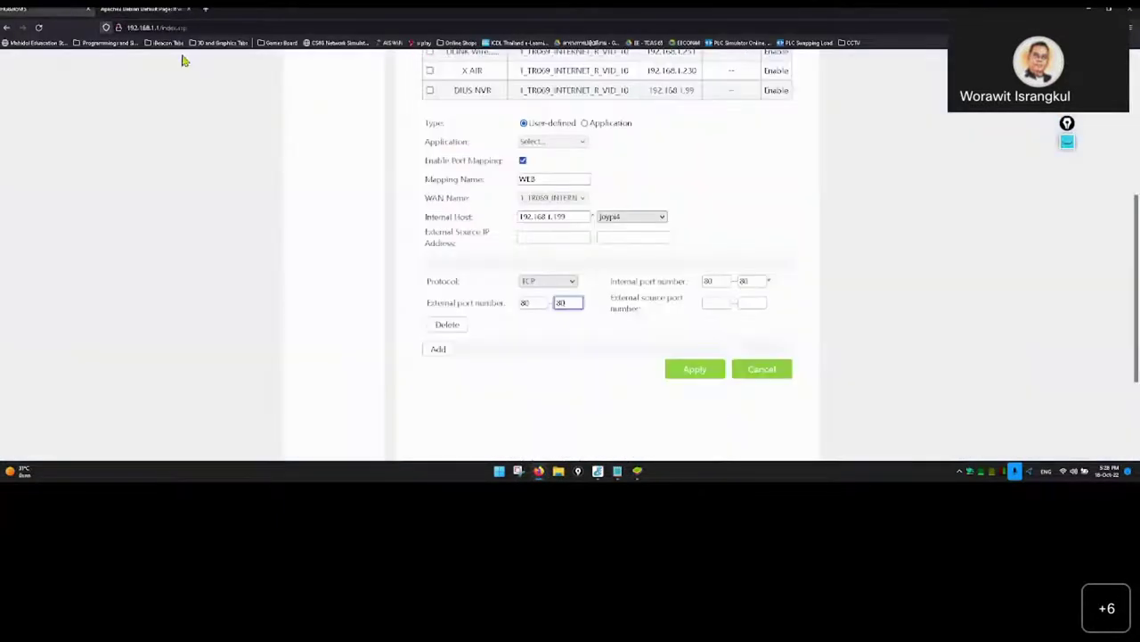
{"action": "scroll", "coordinate": [650, 184], "scroll_direction": "up", "scroll_amount": 3}
{"action": "scroll", "coordinate": [652, 183], "scroll_direction": "down", "scroll_amount": 2}
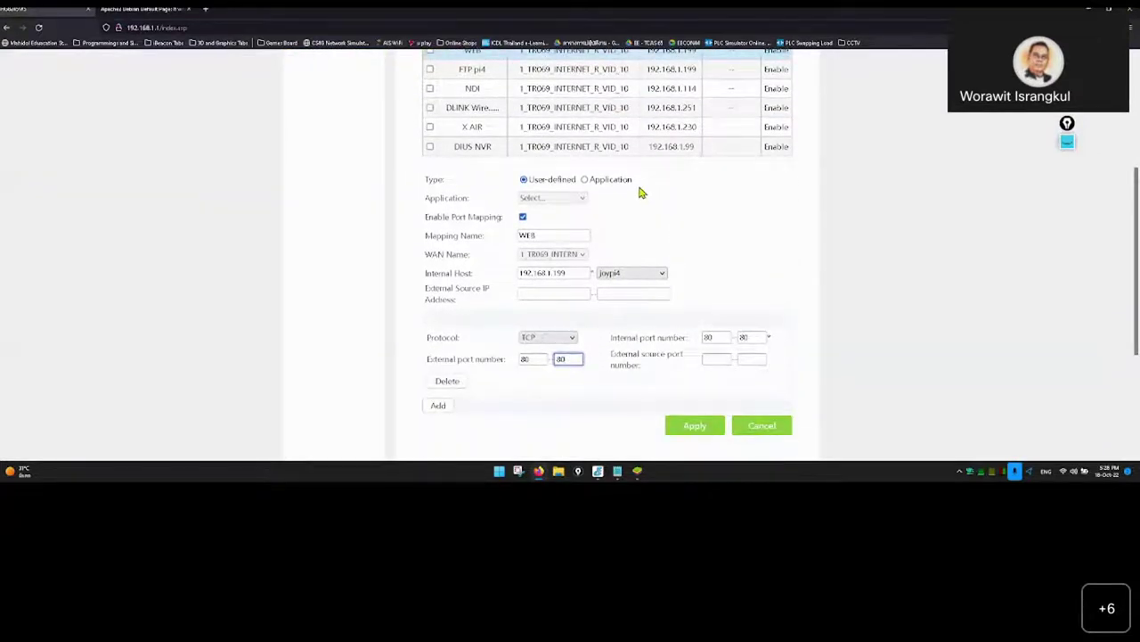
{"action": "double_click", "coordinate": [524, 359]}
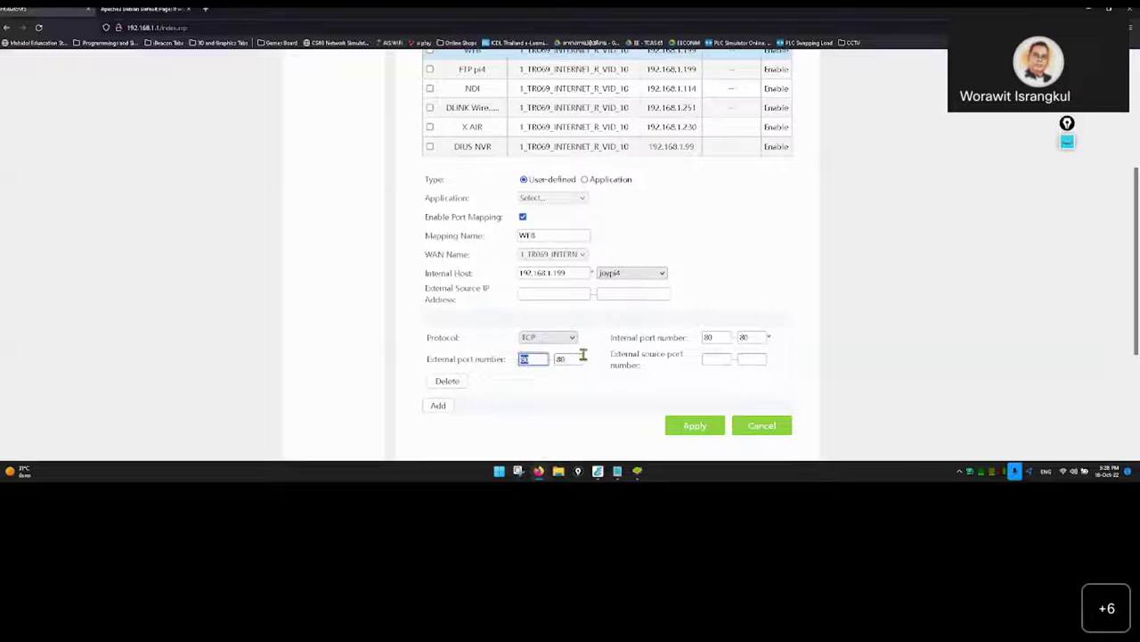
{"action": "double_click", "coordinate": [720, 337]}
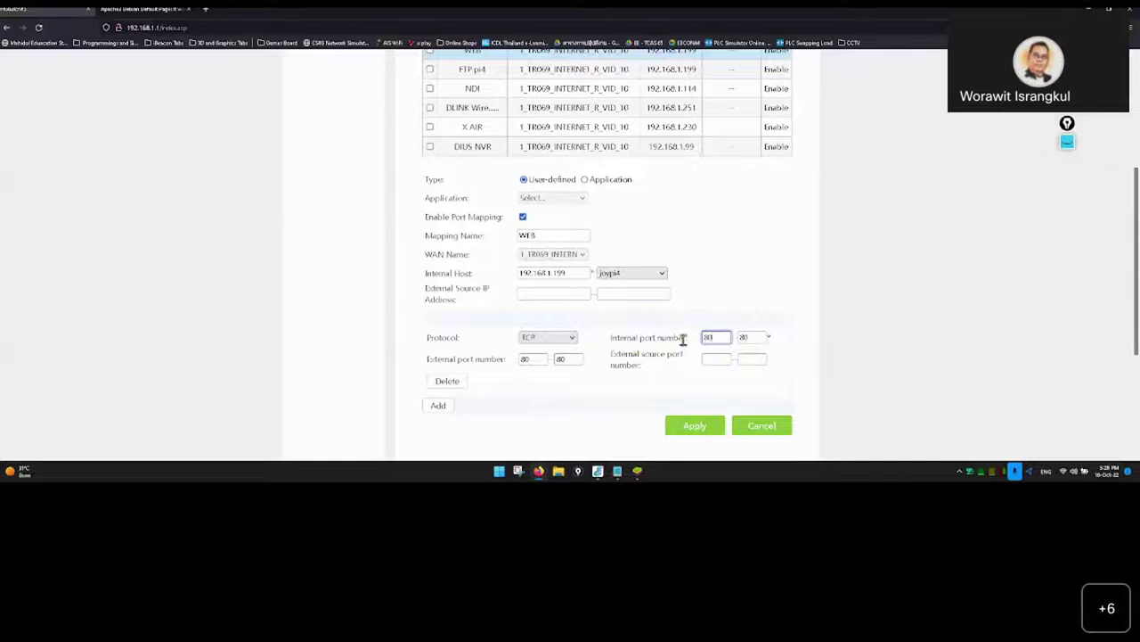
{"action": "scroll", "coordinate": [679, 337], "scroll_direction": "up", "scroll_amount": 3}
{"action": "left_click", "coordinate": [150, 13]}
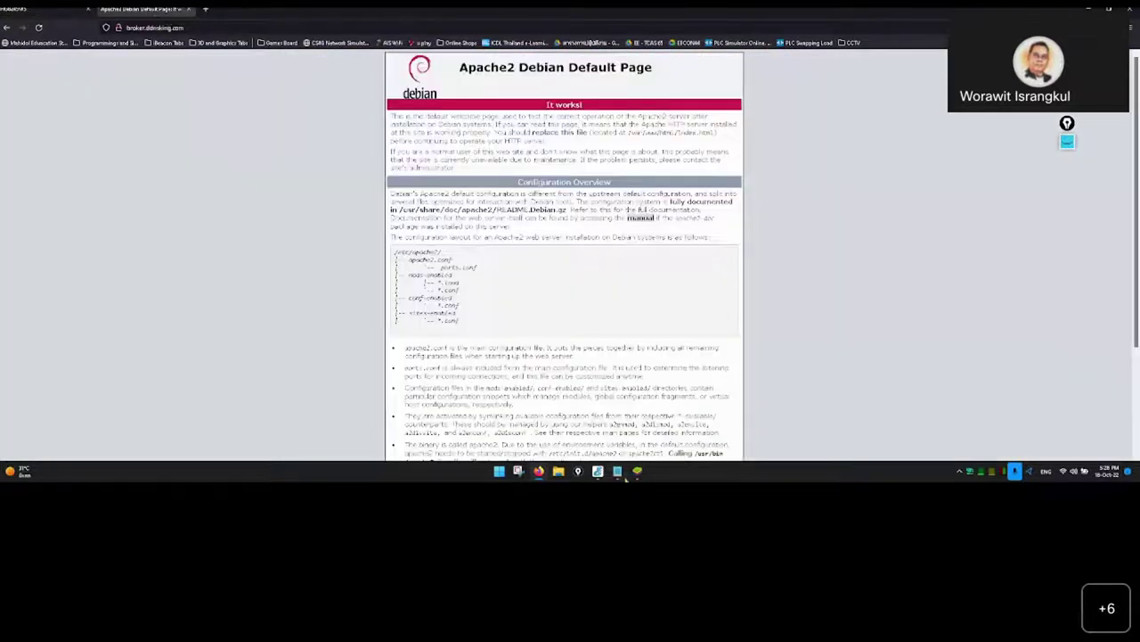
Return to the router's IPv4 Port Mapping page and display the FTP pi4 mapping's settings.
{"action": "left_click", "coordinate": [617, 470]}
{"action": "left_click", "coordinate": [105, 150]}
{"action": "left_click", "coordinate": [45, 15]}
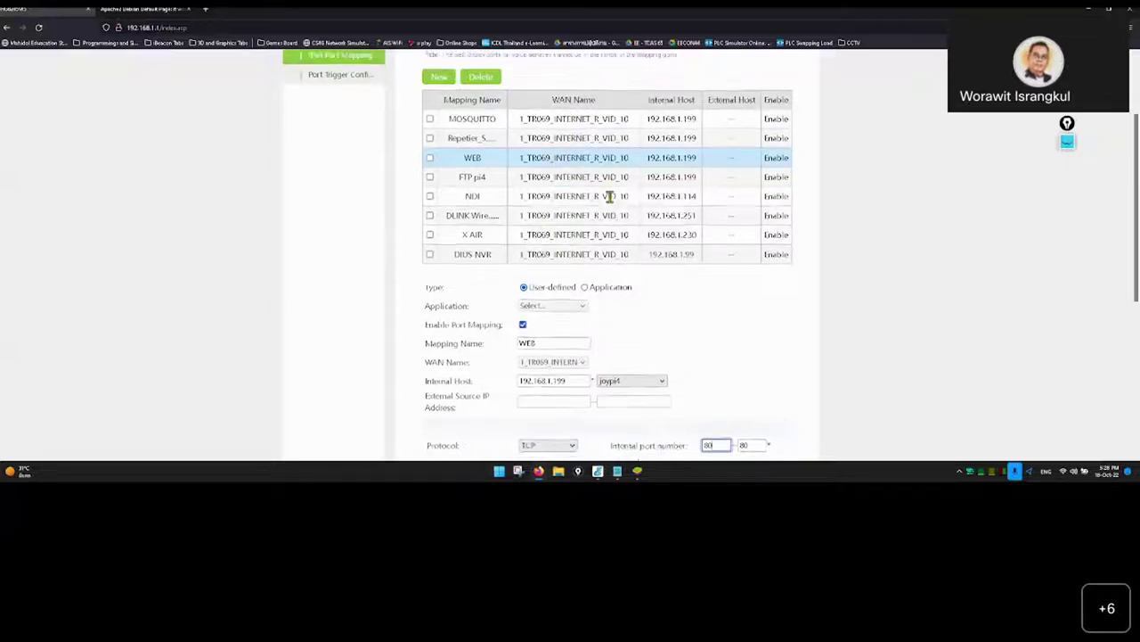
{"action": "scroll", "coordinate": [611, 203], "scroll_direction": "down", "scroll_amount": 2}
{"action": "scroll", "coordinate": [611, 203], "scroll_direction": "up", "scroll_amount": 3}
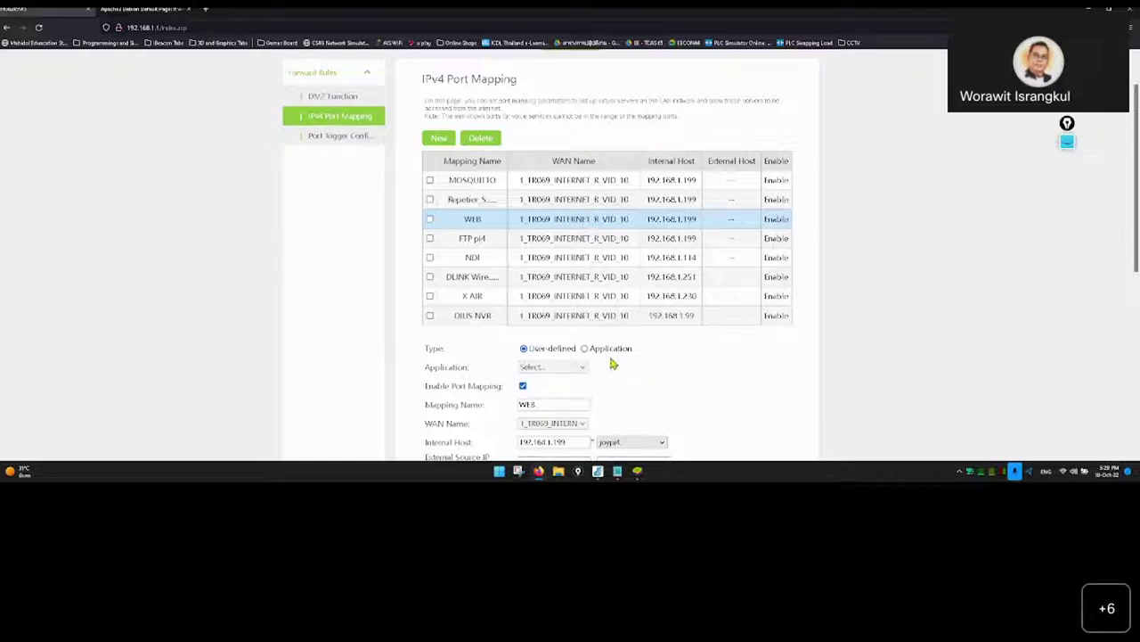
{"action": "left_click", "coordinate": [670, 238]}
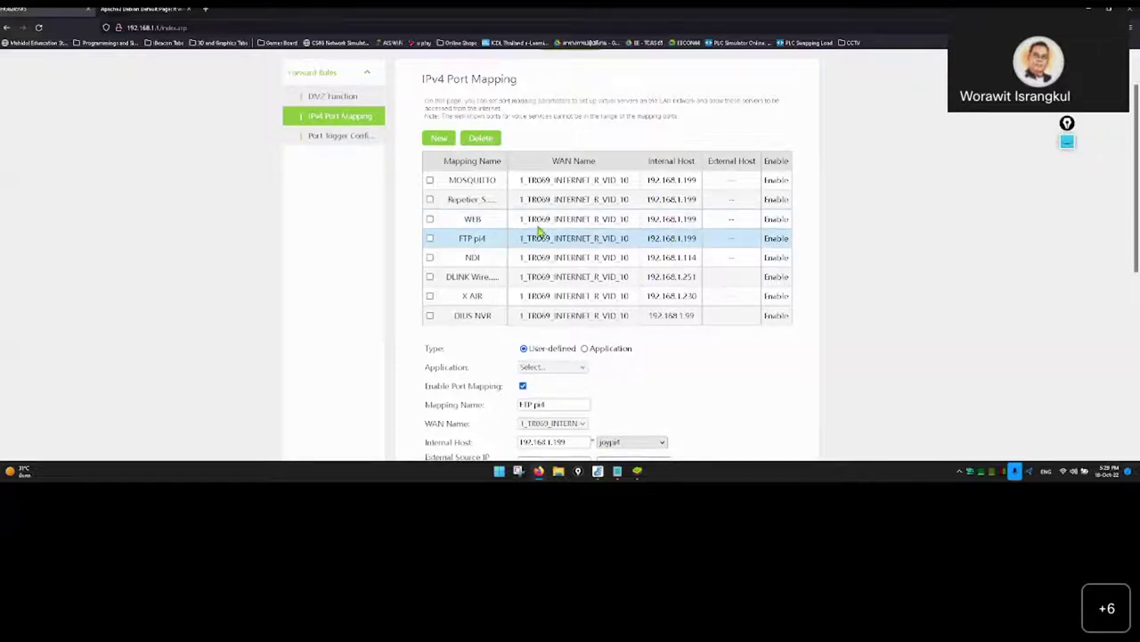
{"action": "scroll", "coordinate": [520, 132], "scroll_direction": "up", "scroll_amount": 1}
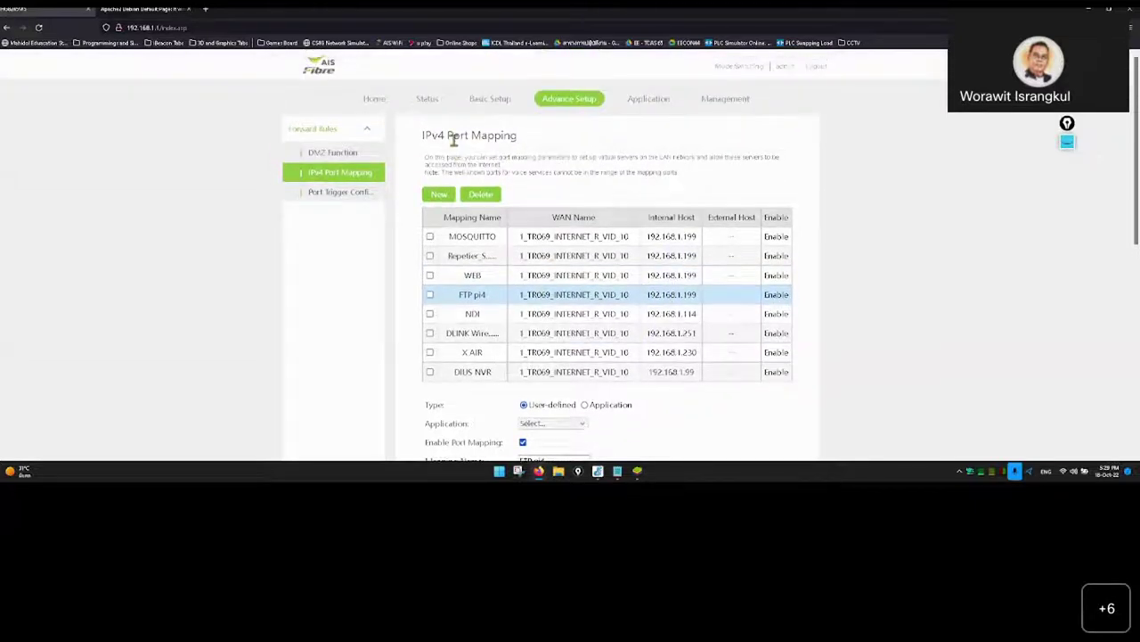
Highlight the words Port Mapping in the page heading and clear the old network sketch from the screen annotations.
{"action": "left_click_drag", "start_coordinate": [448, 135], "coordinate": [537, 149]}
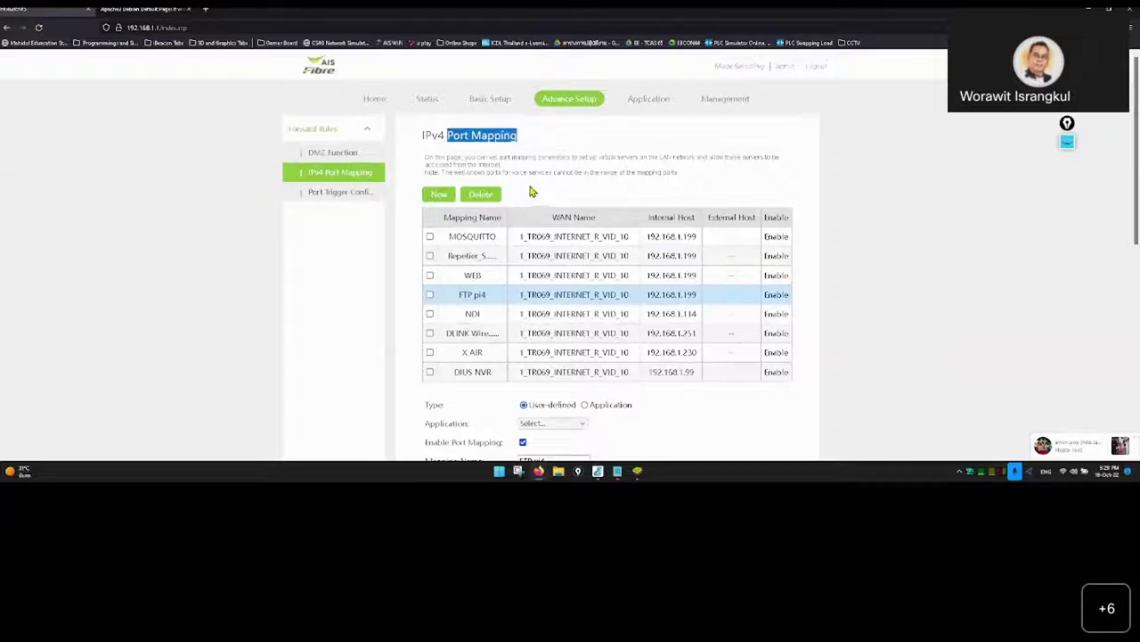
{"action": "left_click", "coordinate": [1069, 145]}
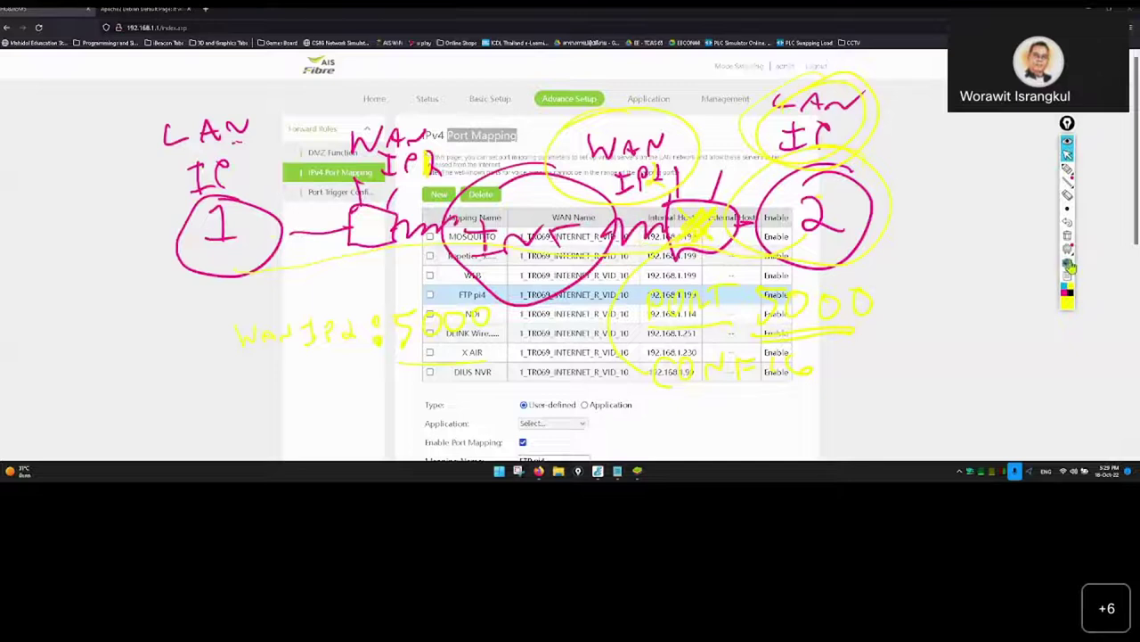
{"action": "left_click", "coordinate": [1069, 237]}
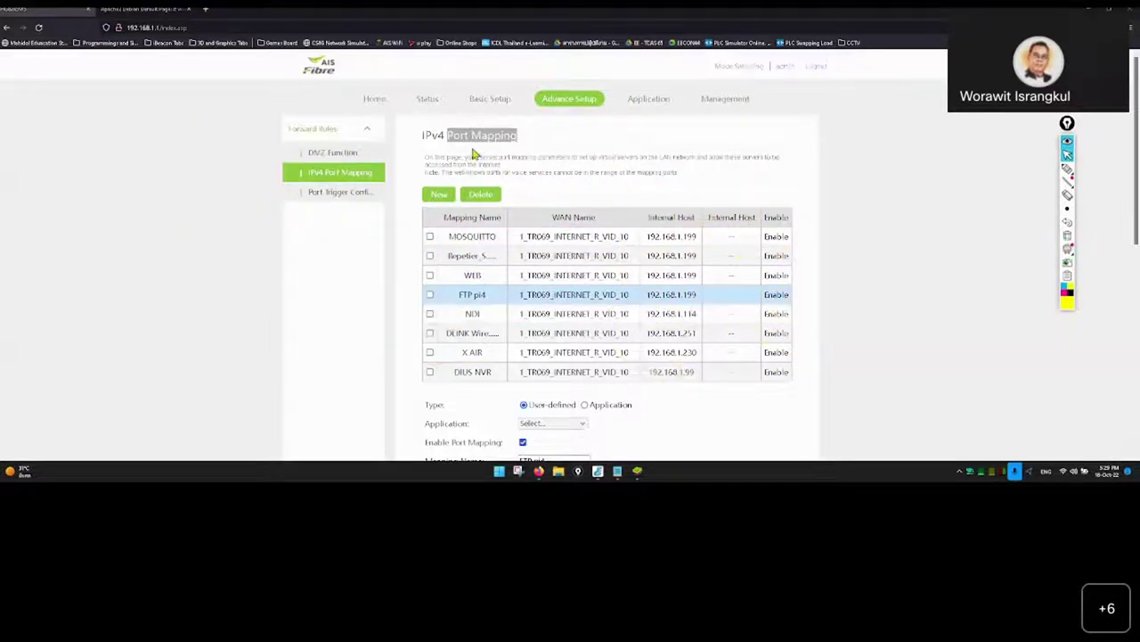
Handwrite PORT FORWARDING in yellow beside the Port Mapping heading, and erase the annotation after explaining it.
{"action": "left_click", "coordinate": [1067, 167]}
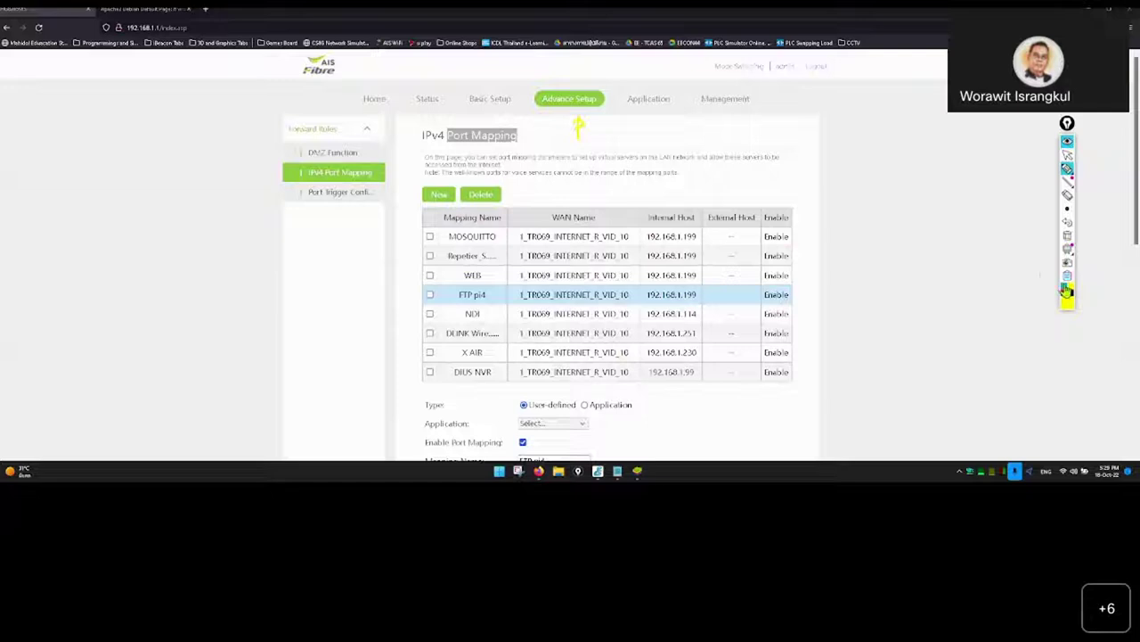
{"action": "mouse_move", "coordinate": [580, 127]}
{"action": "left_mouse_down"}
{"action": "mouse_move", "coordinate": [580, 161]}
{"action": "mouse_move", "coordinate": [611, 132]}
{"action": "mouse_move", "coordinate": [680, 129]}
{"action": "mouse_move", "coordinate": [937, 145]}
{"action": "mouse_move", "coordinate": [900, 182]}
{"action": "left_mouse_up"}
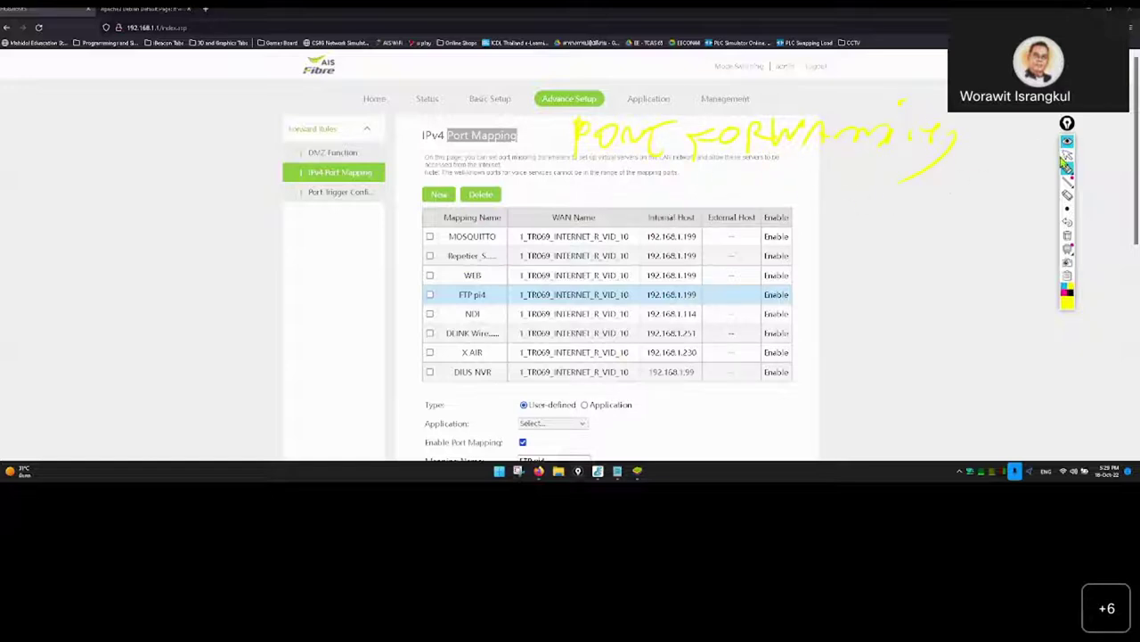
{"action": "left_click", "coordinate": [1067, 154]}
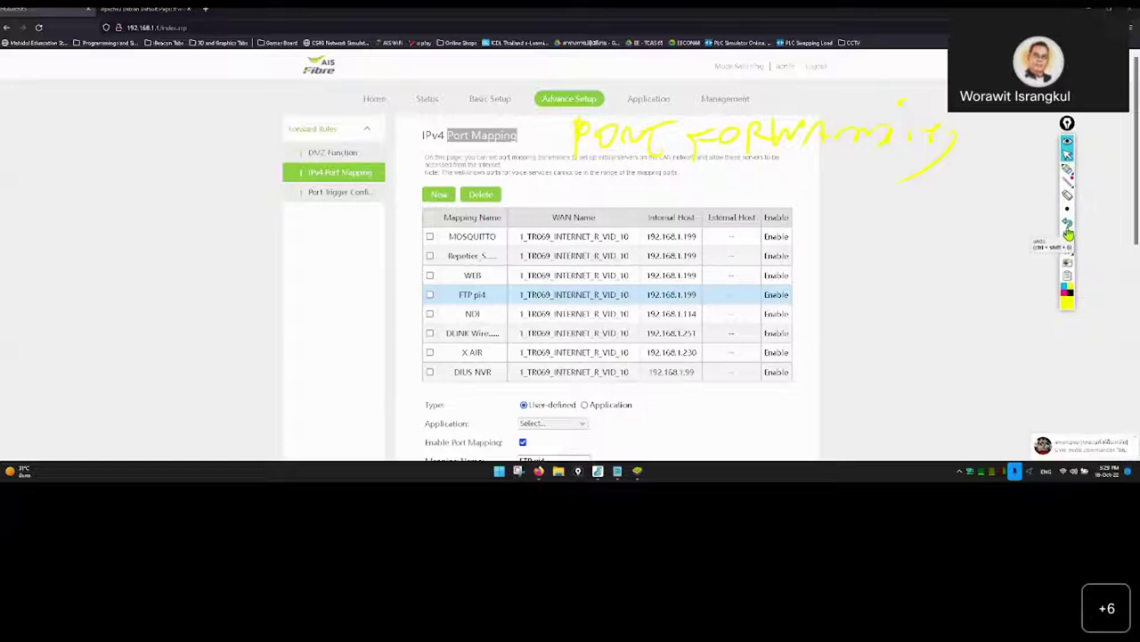
{"action": "left_click", "coordinate": [1067, 234]}
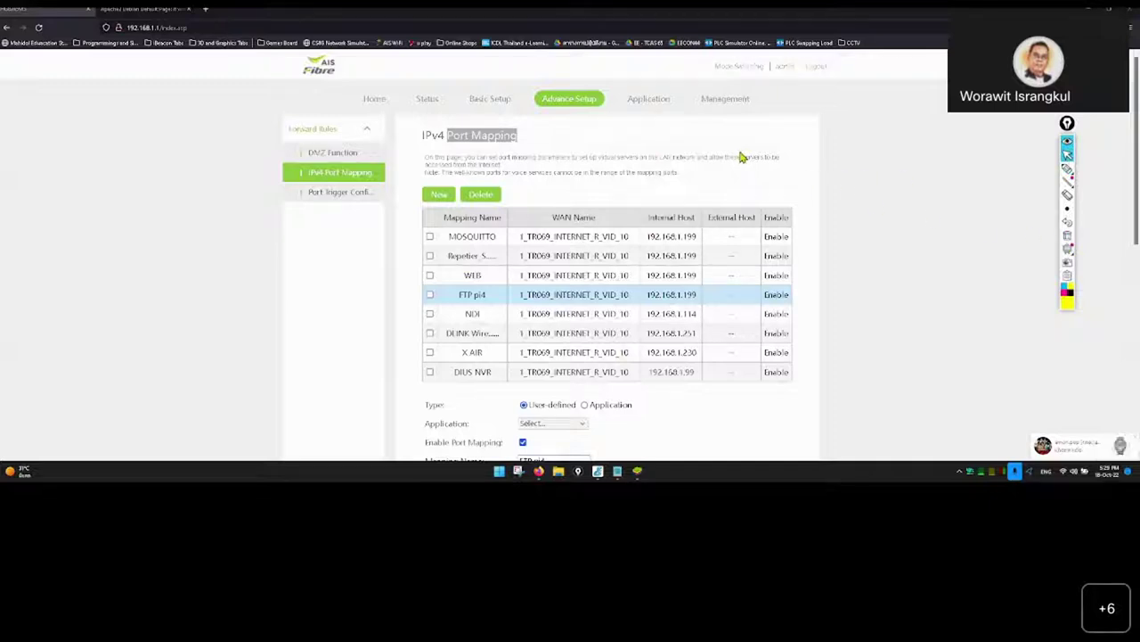
Switch to the untitled Notepad document and delete the broker web address to leave a blank page.
{"action": "left_click", "coordinate": [618, 474]}
{"action": "left_click_drag", "start_coordinate": [429, 111], "coordinate": [133, 107]}
{"action": "key", "text": "BackSpace"}
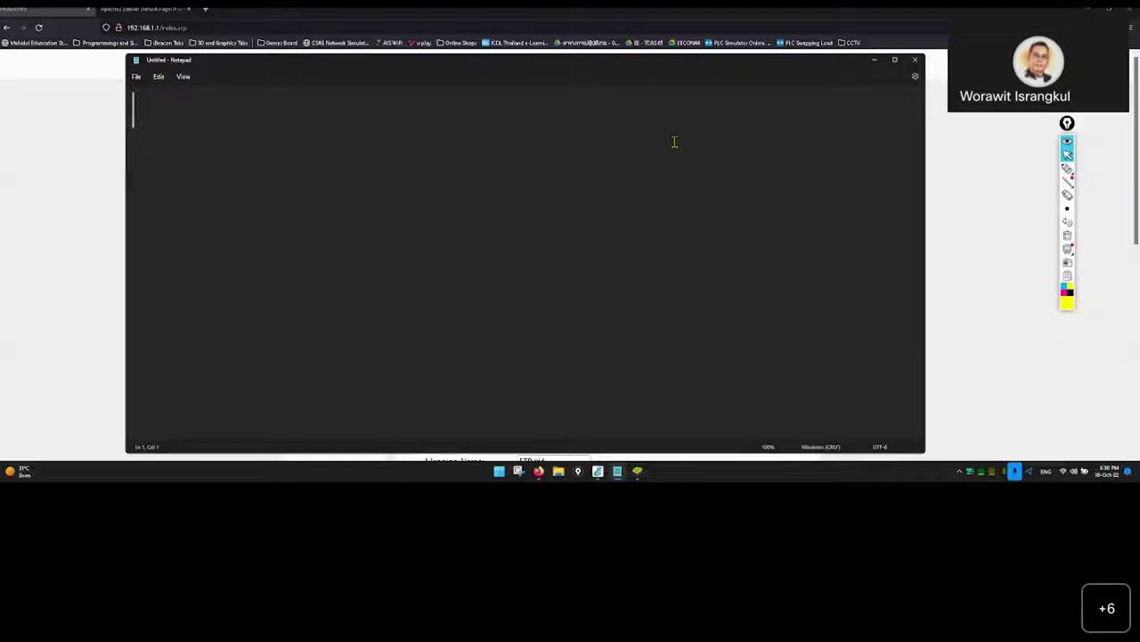
{"action": "key", "text": "ctrl+z"}
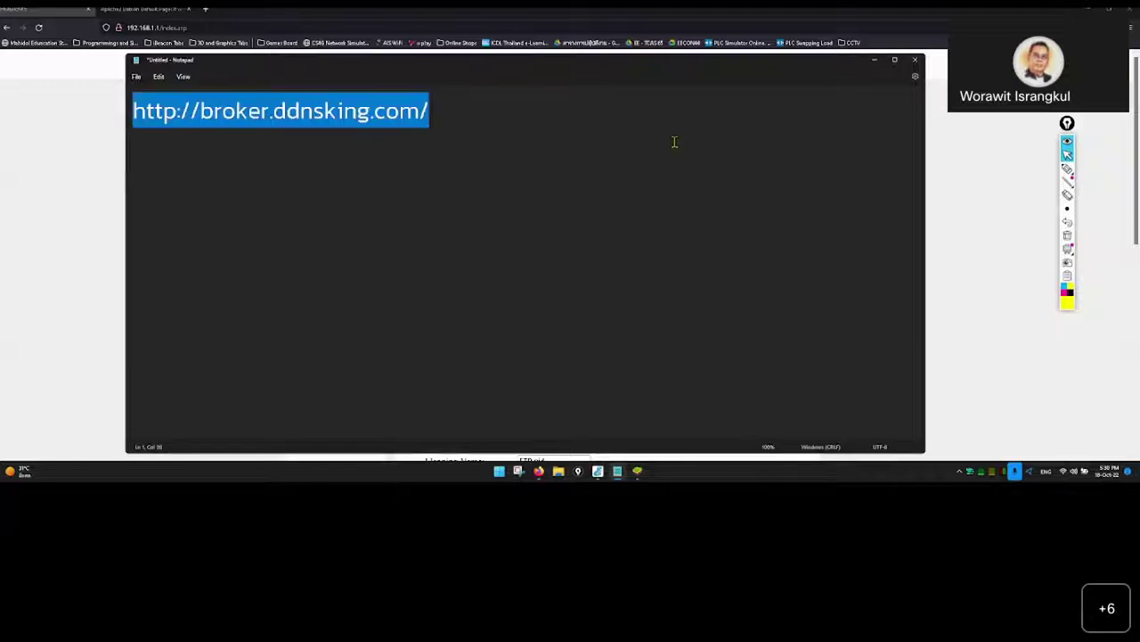
{"action": "key", "text": "ctrl+z"}
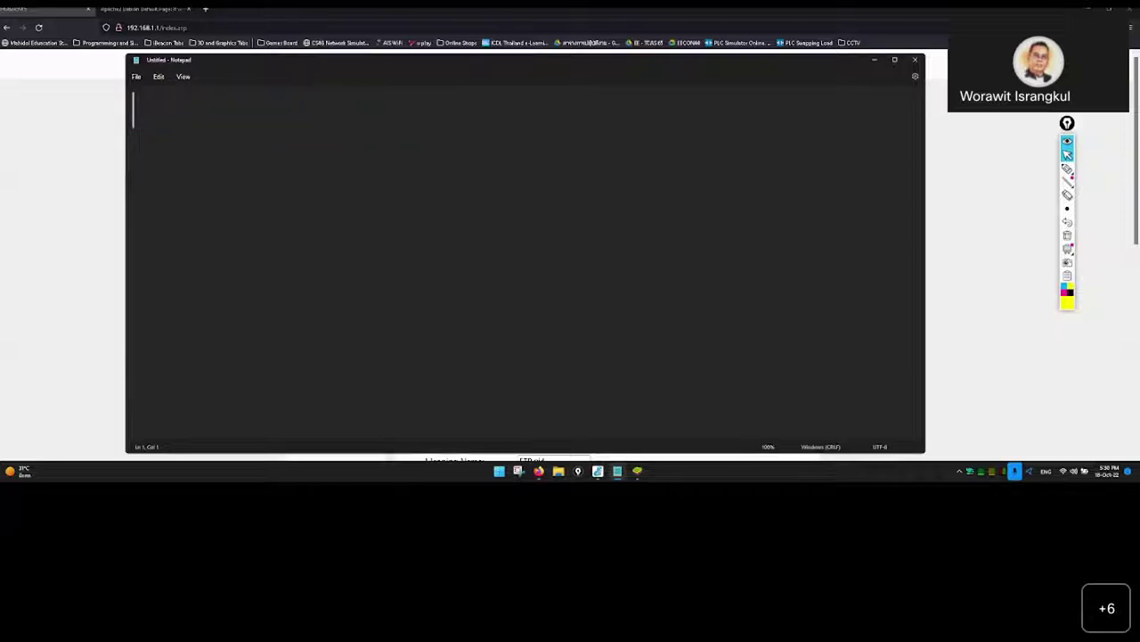
Sketch a yellow box over the blank Notepad page, label it MQTT BROKER, and handwrite a subscriber label on its left side.
{"action": "left_click", "coordinate": [1067, 168]}
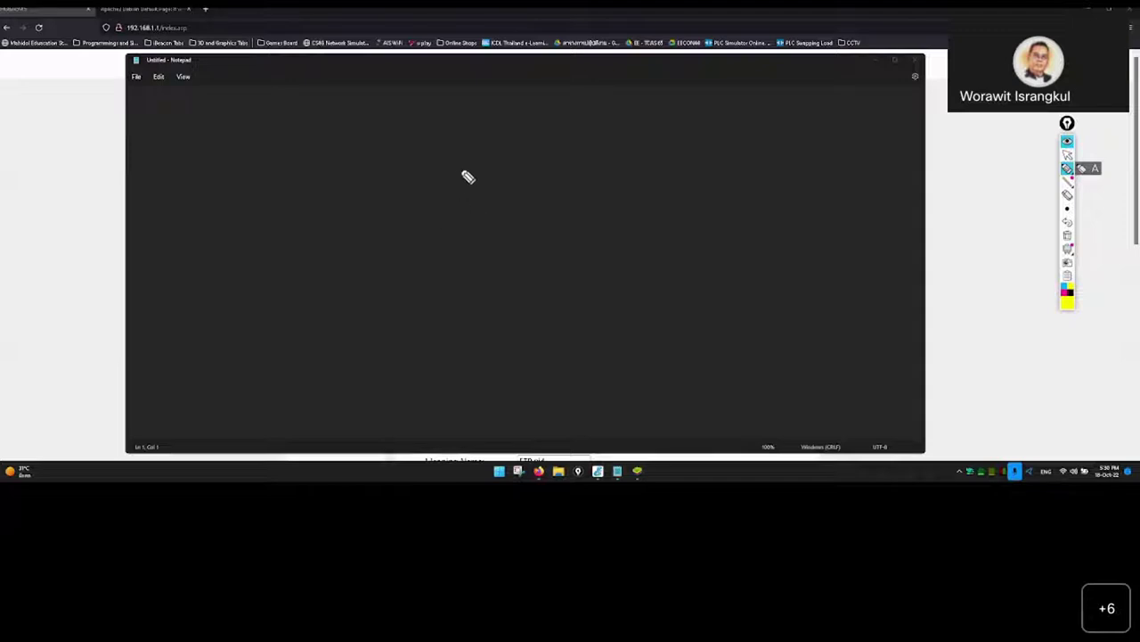
{"action": "mouse_move", "coordinate": [461, 167]}
{"action": "left_mouse_down"}
{"action": "mouse_move", "coordinate": [461, 234]}
{"action": "mouse_move", "coordinate": [534, 319]}
{"action": "mouse_move", "coordinate": [590, 224]}
{"action": "mouse_move", "coordinate": [565, 177]}
{"action": "mouse_move", "coordinate": [587, 176]}
{"action": "left_mouse_up"}
{"action": "mouse_move", "coordinate": [458, 142]}
{"action": "left_mouse_down"}
{"action": "mouse_move", "coordinate": [463, 114]}
{"action": "mouse_move", "coordinate": [519, 137]}
{"action": "mouse_move", "coordinate": [553, 106]}
{"action": "mouse_move", "coordinate": [579, 137]}
{"action": "left_mouse_up"}
{"action": "mouse_move", "coordinate": [556, 177]}
{"action": "left_mouse_down"}
{"action": "mouse_move", "coordinate": [633, 150]}
{"action": "mouse_move", "coordinate": [715, 148]}
{"action": "left_mouse_up"}
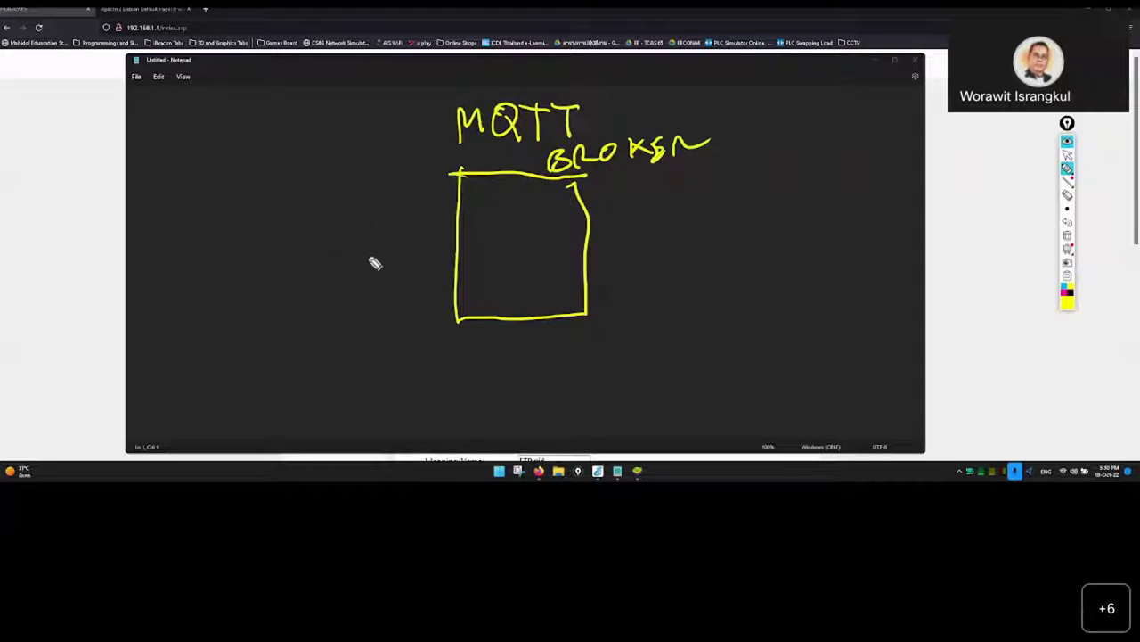
{"action": "mouse_move", "coordinate": [283, 237]}
{"action": "left_mouse_down"}
{"action": "mouse_move", "coordinate": [256, 275]}
{"action": "mouse_move", "coordinate": [314, 234]}
{"action": "mouse_move", "coordinate": [335, 246]}
{"action": "mouse_move", "coordinate": [454, 209]}
{"action": "left_mouse_up"}
{"action": "left_click", "coordinate": [387, 179]}
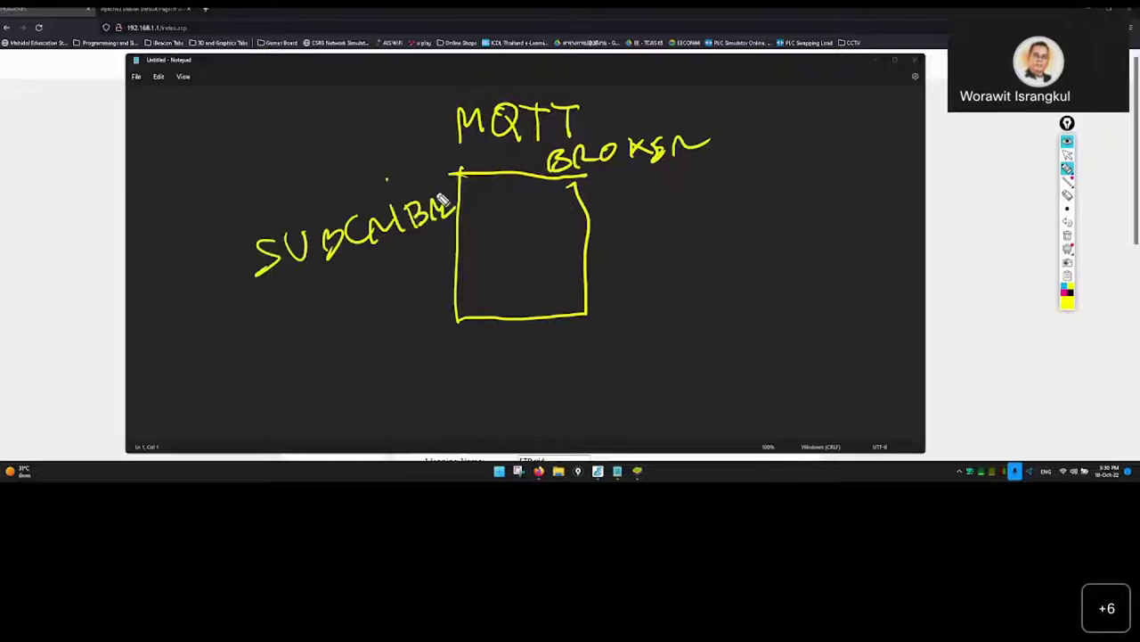